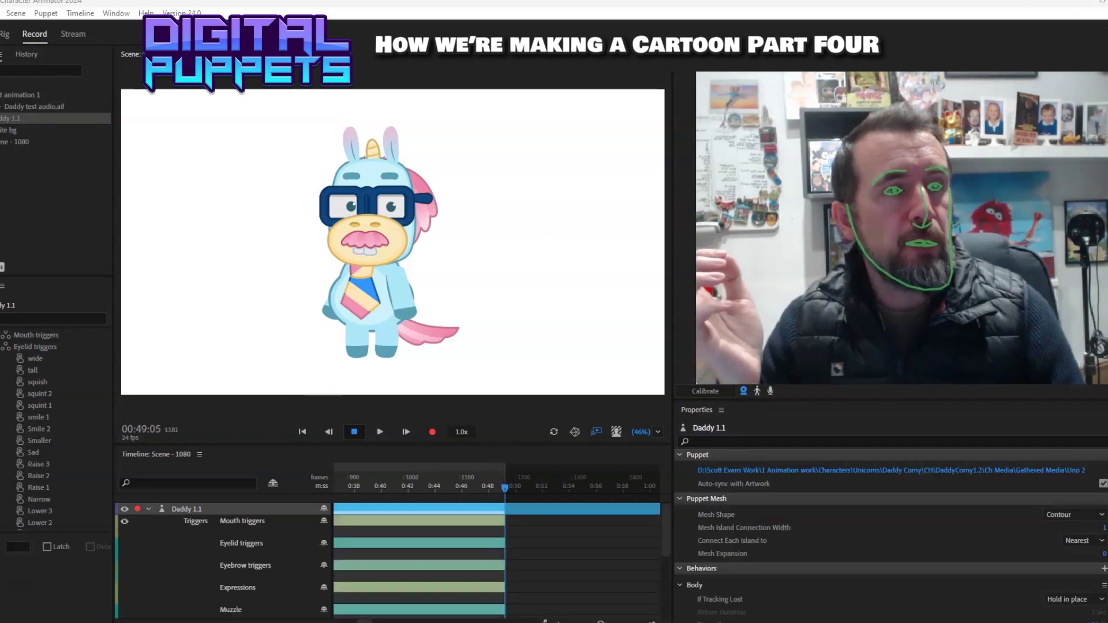
# Bring the trigger controls into view and test the black pupil, ringed eye and several mouth triggers.
pyautogui.moveTo(1107, 179); pyautogui.dragTo(281, 183)
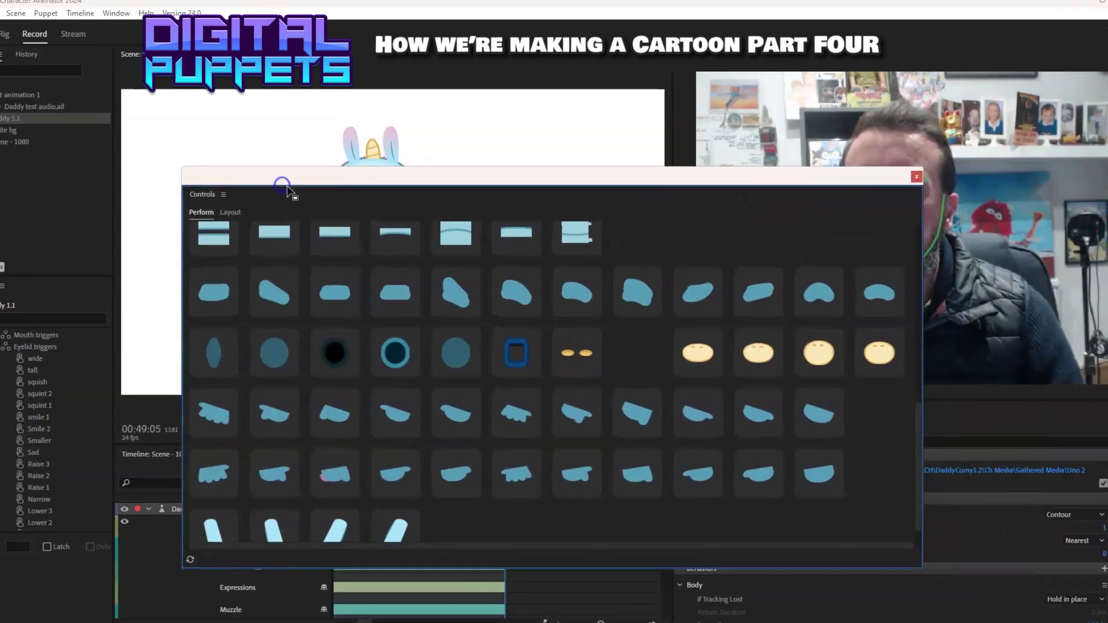
pyautogui.moveTo(916, 435); pyautogui.dragTo(929, 230)
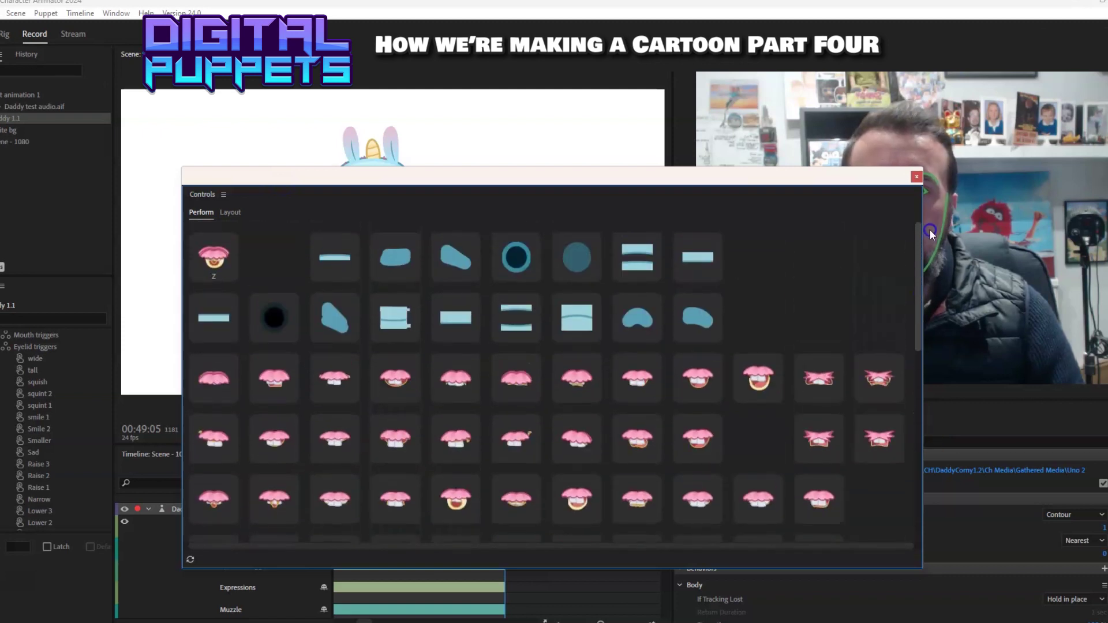
pyautogui.moveTo(549, 175); pyautogui.dragTo(828, 139)
pyautogui.click(554, 281)
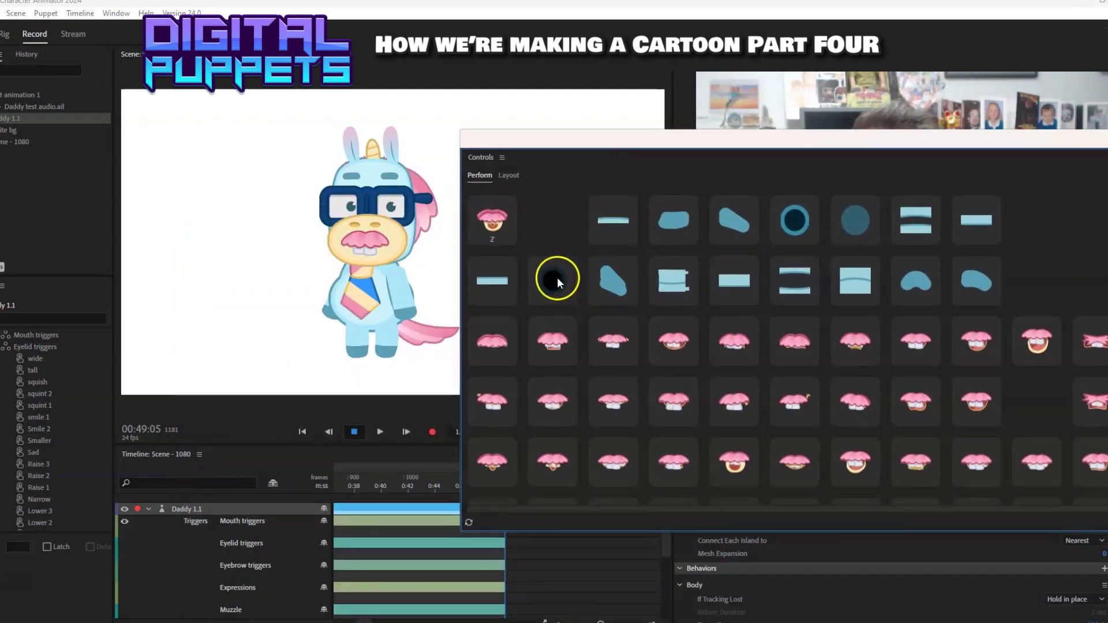
pyautogui.click(235, 514)
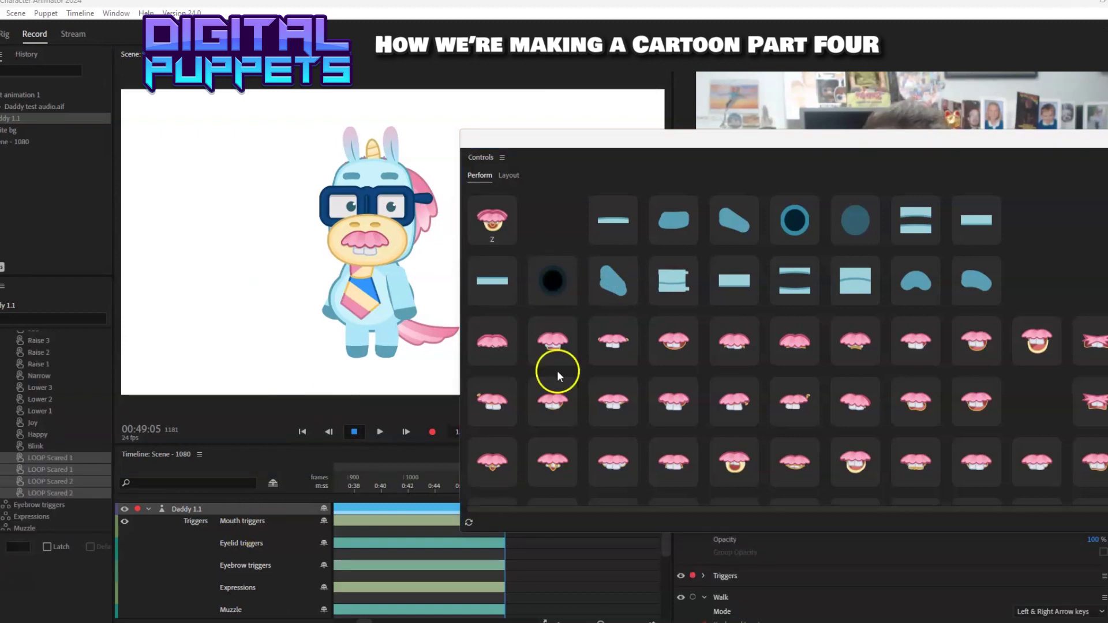
pyautogui.click(613, 339)
pyautogui.click(549, 341)
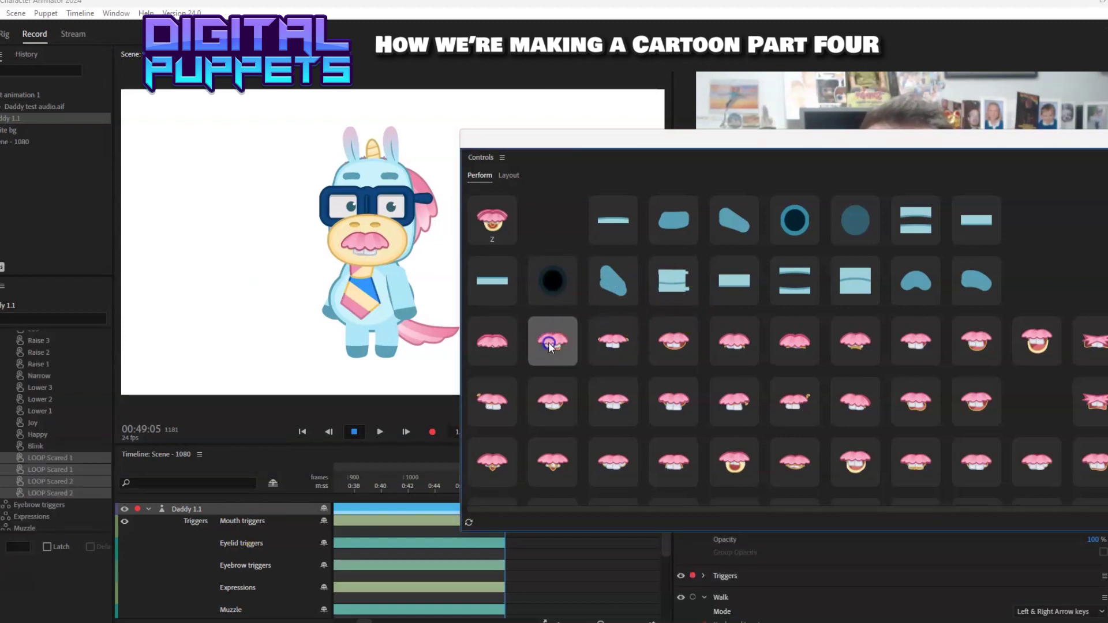
pyautogui.click(796, 223)
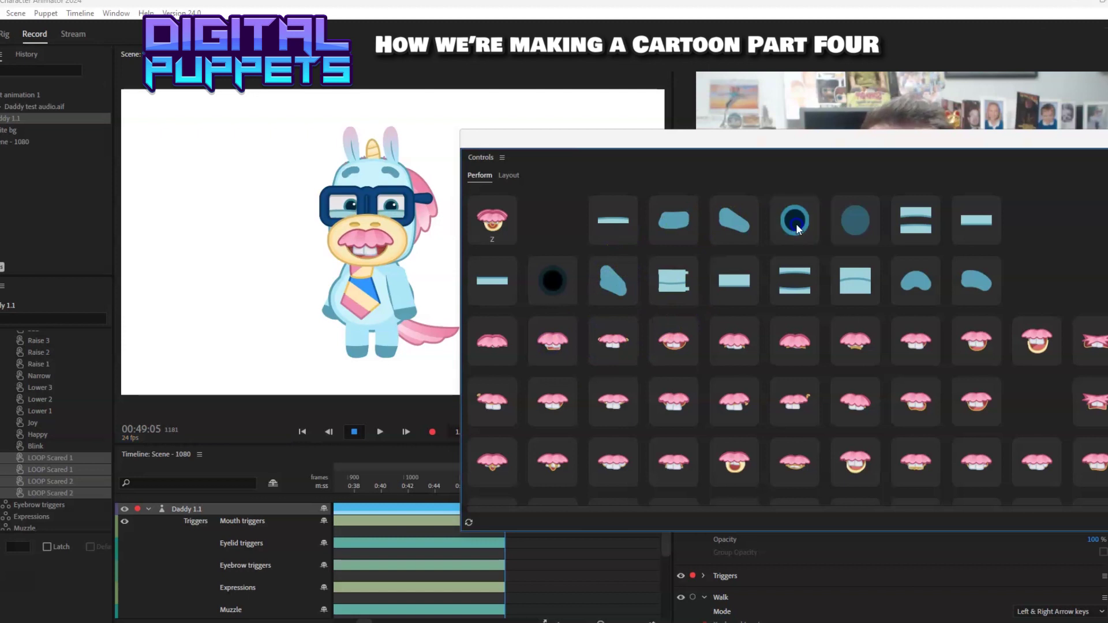
pyautogui.click(615, 395)
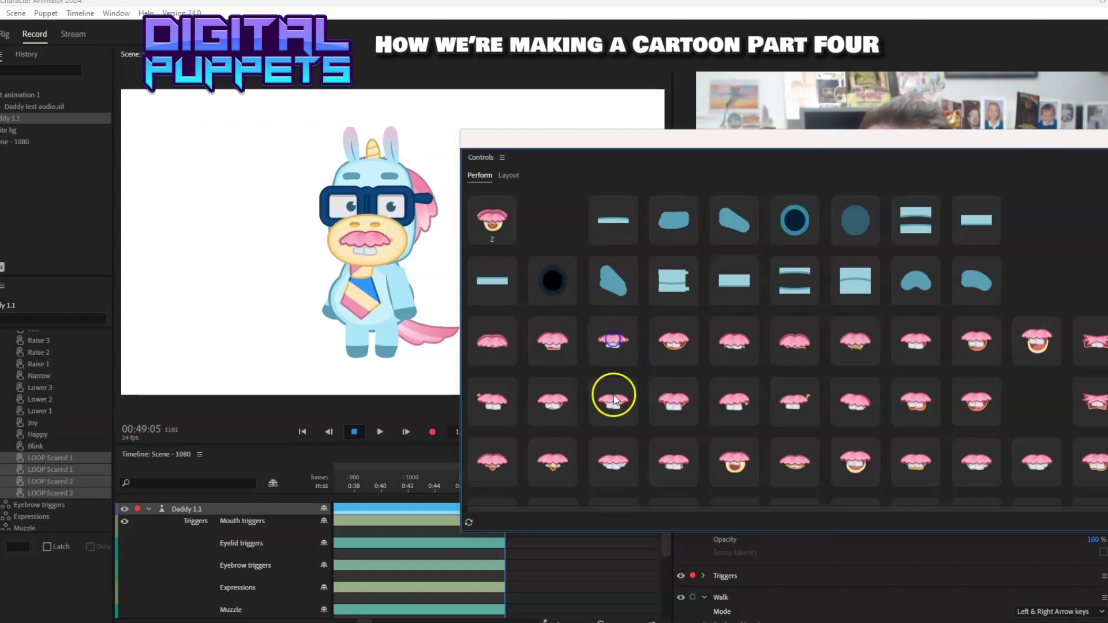
# Fire an eyelid trigger, then move the trigger controls aside to reveal the webcam and scene.
pyautogui.scroll(-2, 618, 398)
pyautogui.scroll(-1, 617, 405)
pyautogui.click(605, 433)
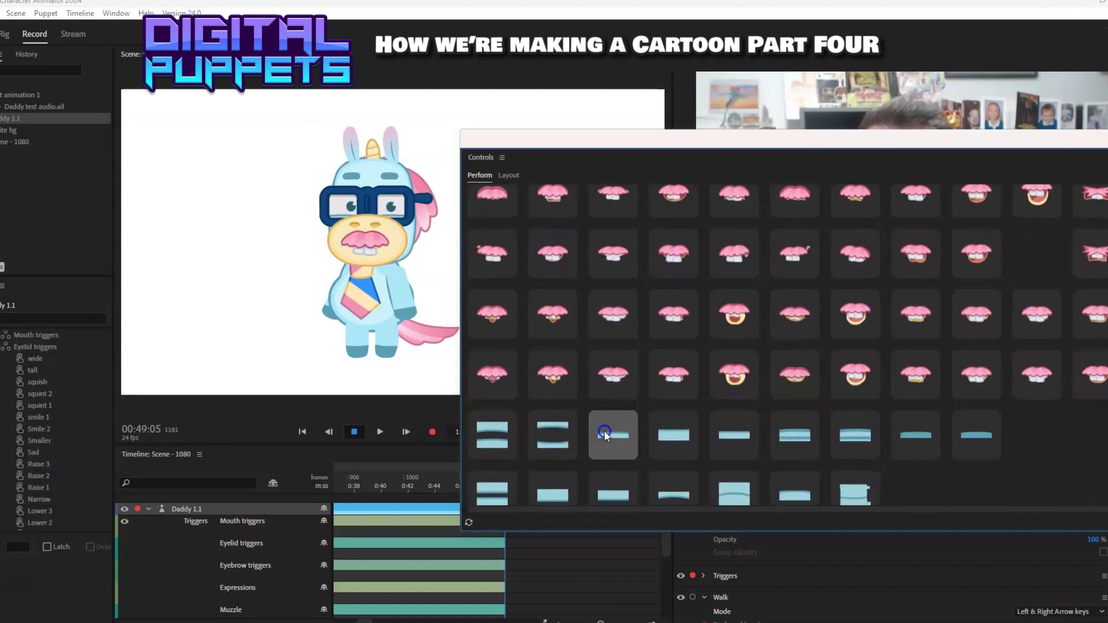
pyautogui.moveTo(702, 136); pyautogui.dragTo(399, 319)
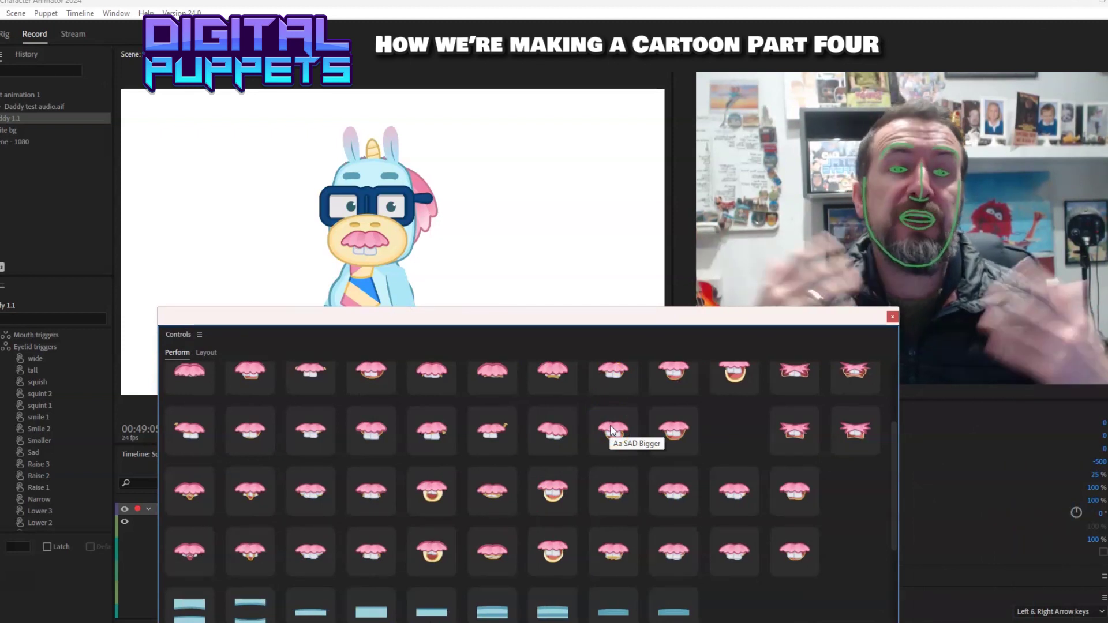
pyautogui.moveTo(176, 313); pyautogui.dragTo(871, 208)
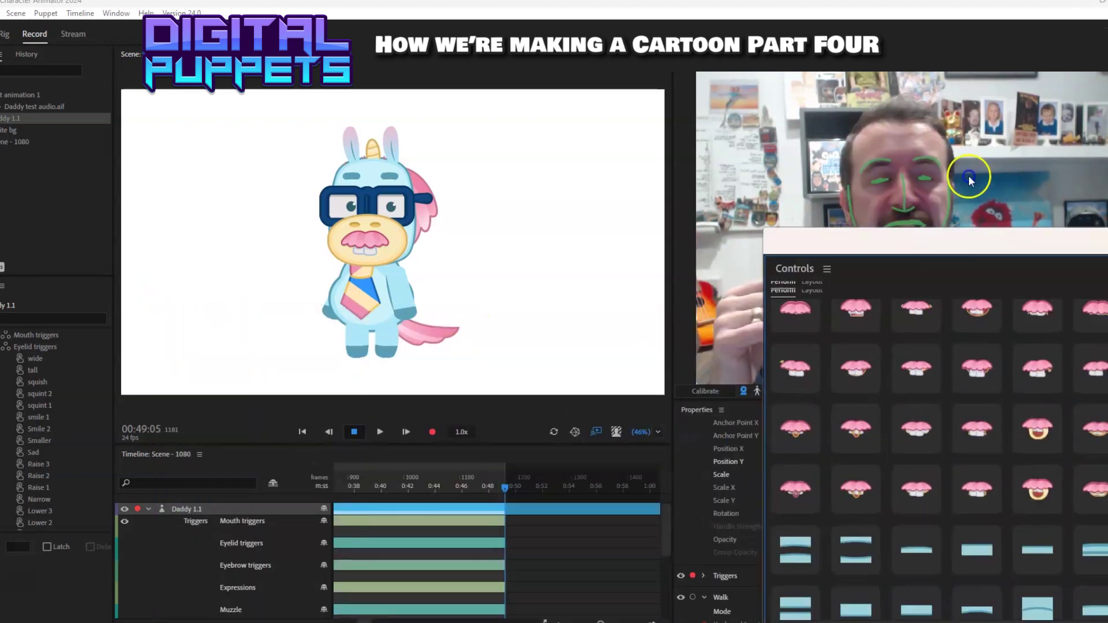
# Enlarge and zoom in the timeline, move the playhead back to about frame 1077, and select Daddy test audio.aif.
pyautogui.click(1017, 25)
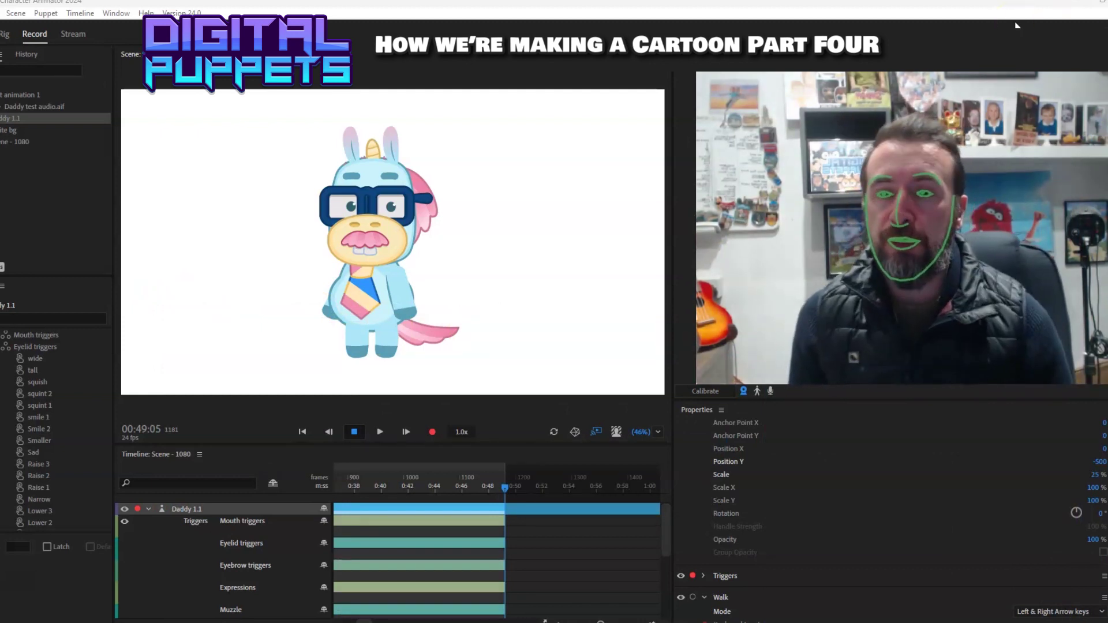
pyautogui.click(1029, 26)
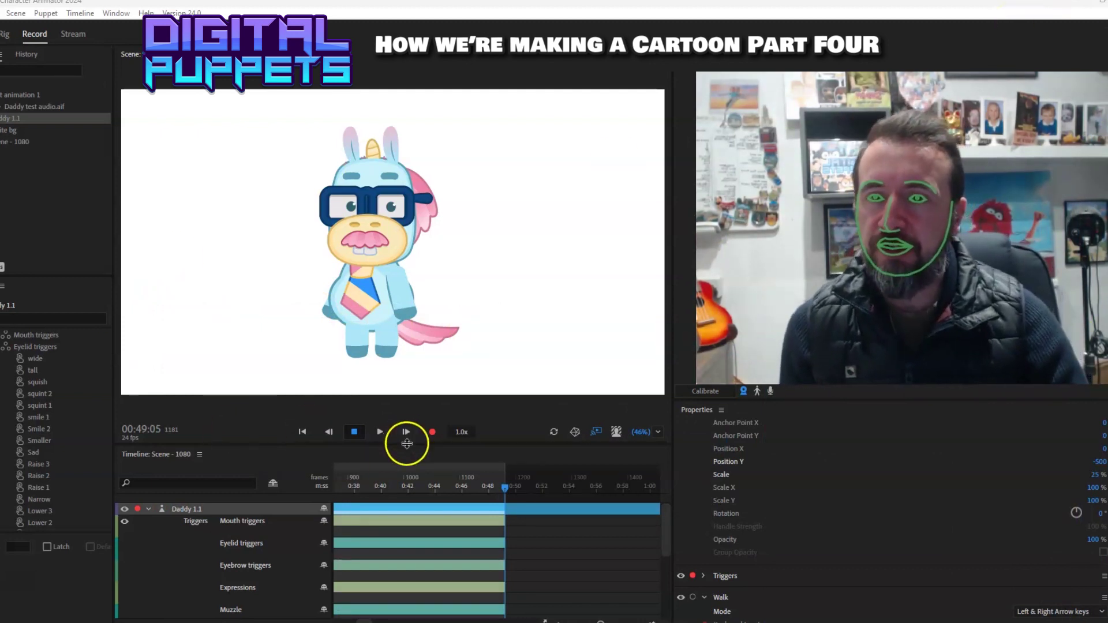
pyautogui.moveTo(407, 443); pyautogui.dragTo(414, 361)
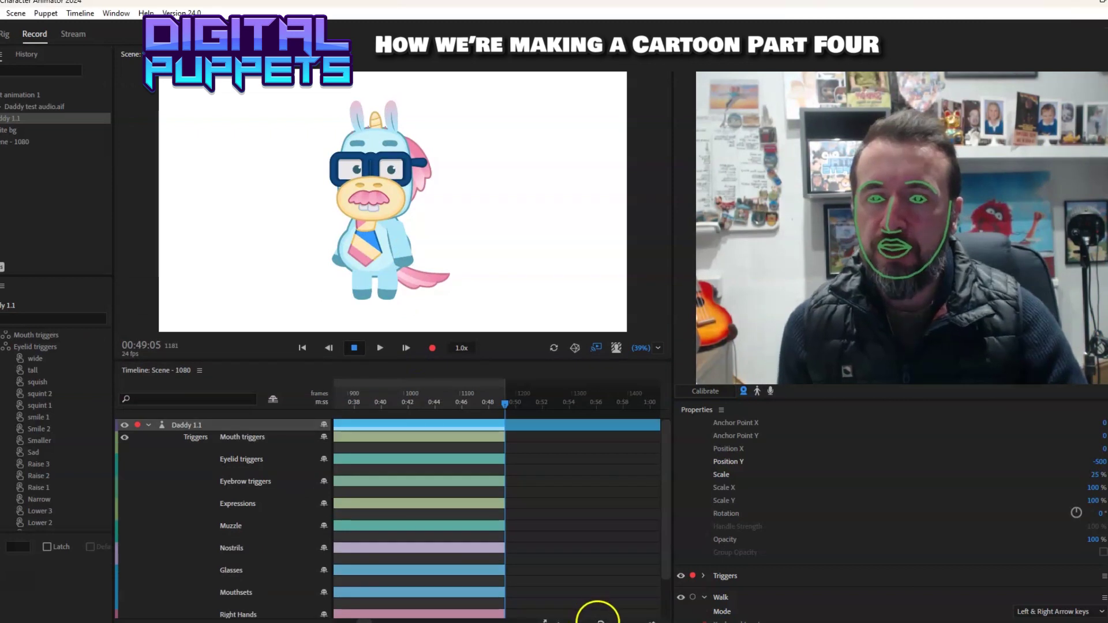
pyautogui.moveTo(600, 621); pyautogui.dragTo(621, 620)
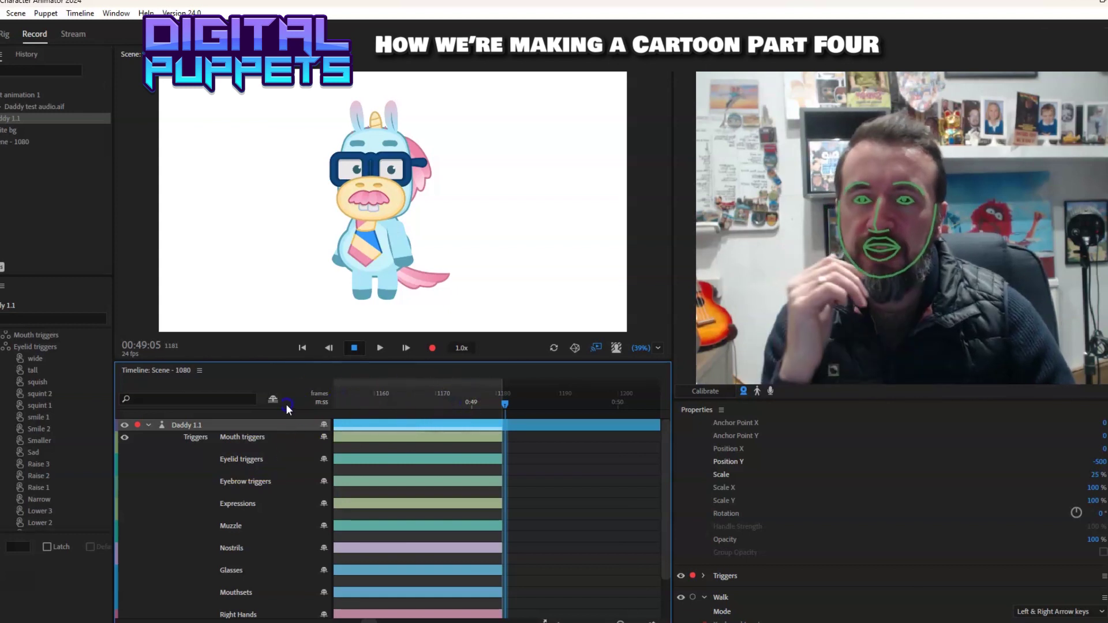
pyautogui.moveTo(286, 404); pyautogui.dragTo(118, 407)
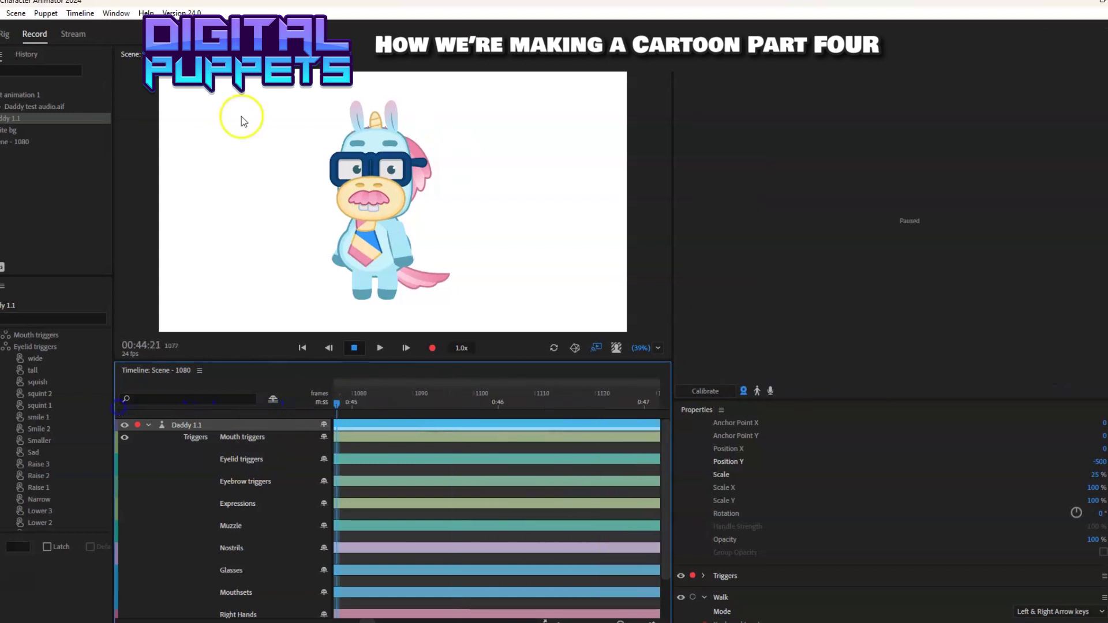
pyautogui.click(35, 107)
# Place Daddy test audio.aif in the scene timeline and arm Lip Sync on the Daddy 1.1 puppet.
pyautogui.moveTo(35, 106); pyautogui.dragTo(404, 430)
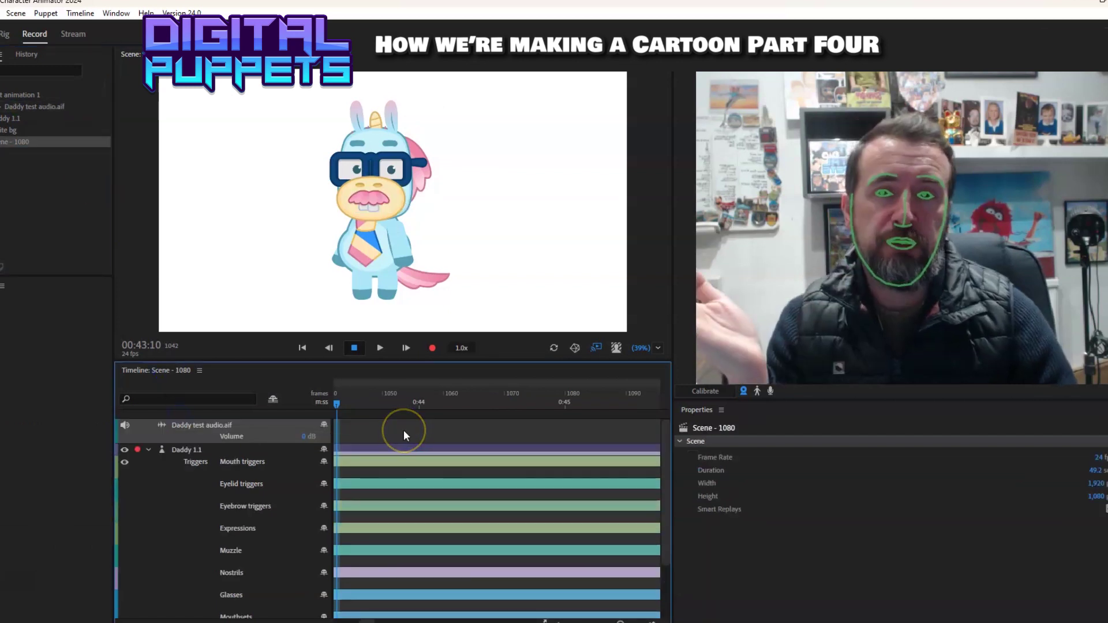
pyautogui.click(223, 438)
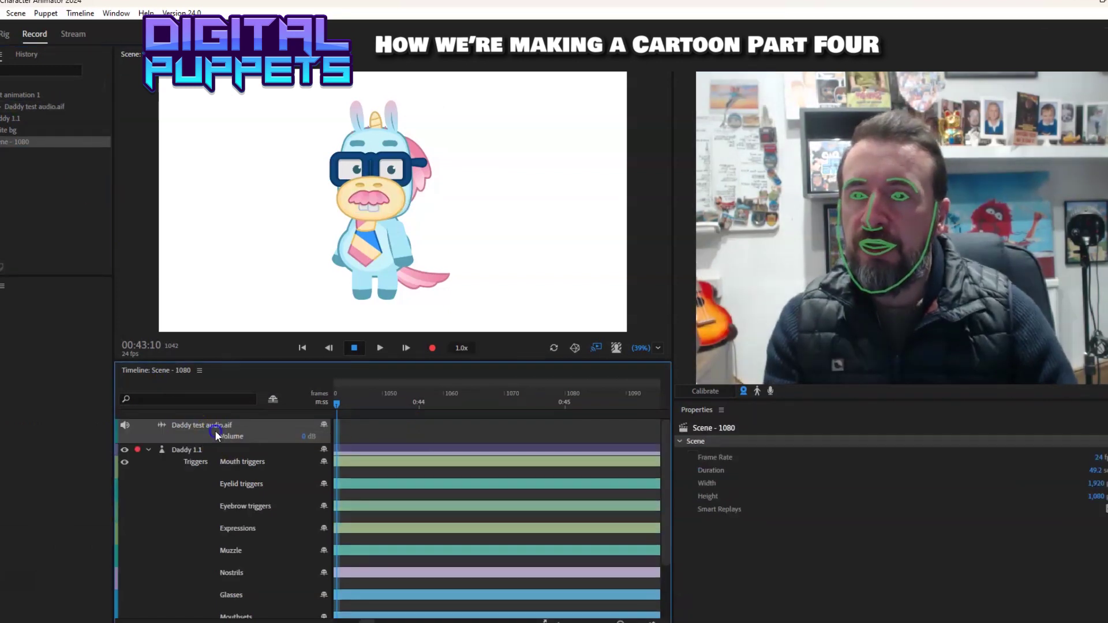
pyautogui.click(240, 449)
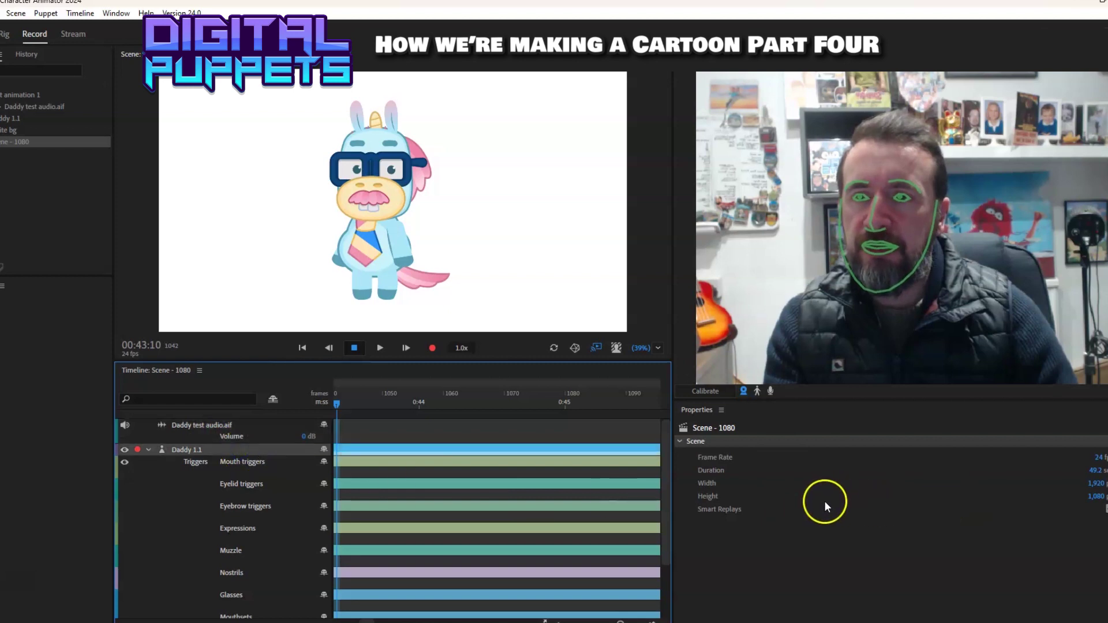
pyautogui.scroll(-2, 785, 508)
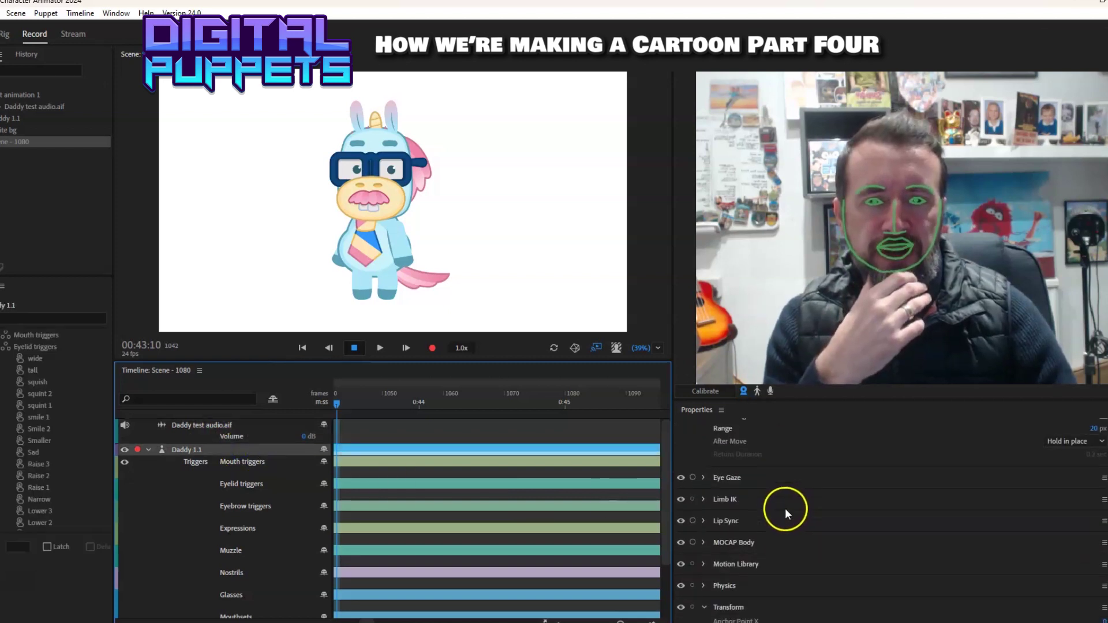
pyautogui.click(693, 521)
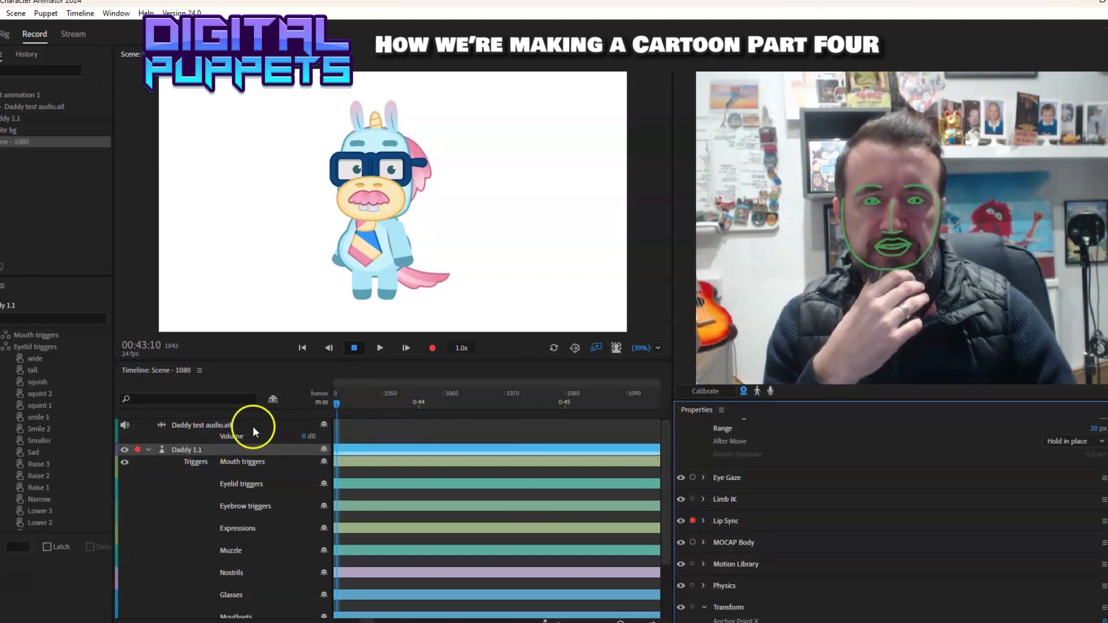
# Select the test audio track in preparation for computing lip sync.
pyautogui.click(210, 428)
pyautogui.click(207, 428)
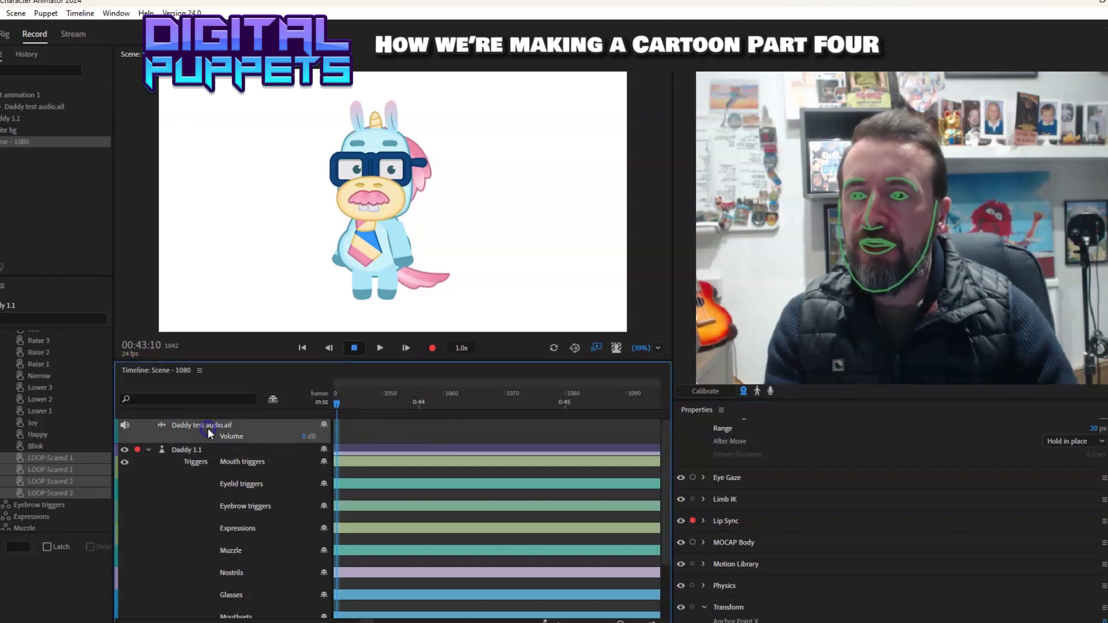
pyautogui.click(78, 34)
pyautogui.click(80, 13)
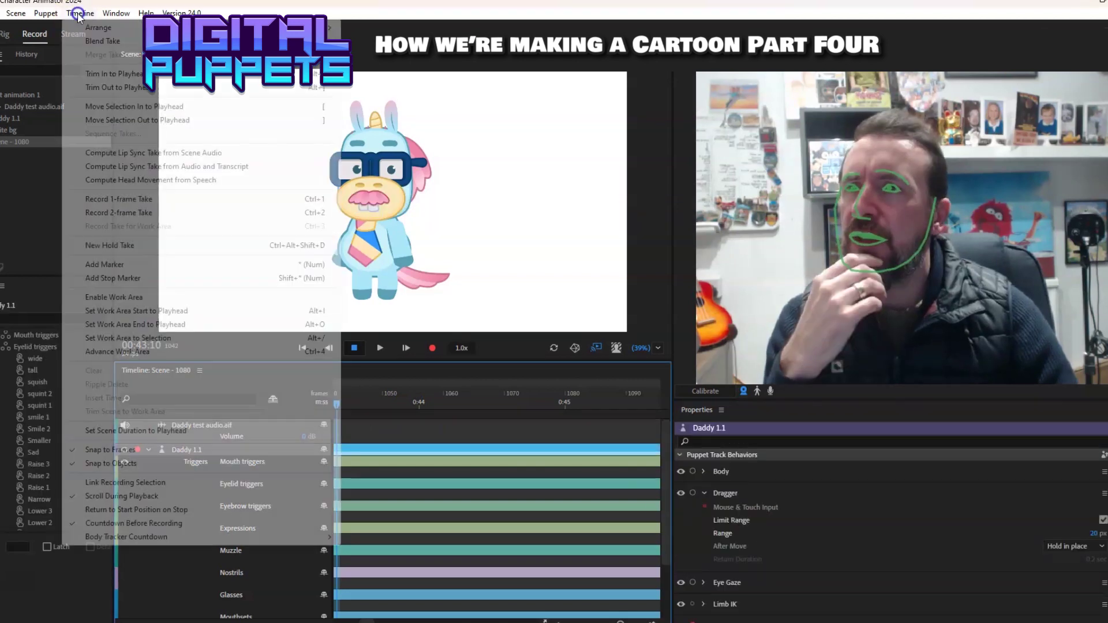
# Compute a lip-sync take from the scene audio, zoom out to the opening seconds and play it back.
pyautogui.click(140, 154)
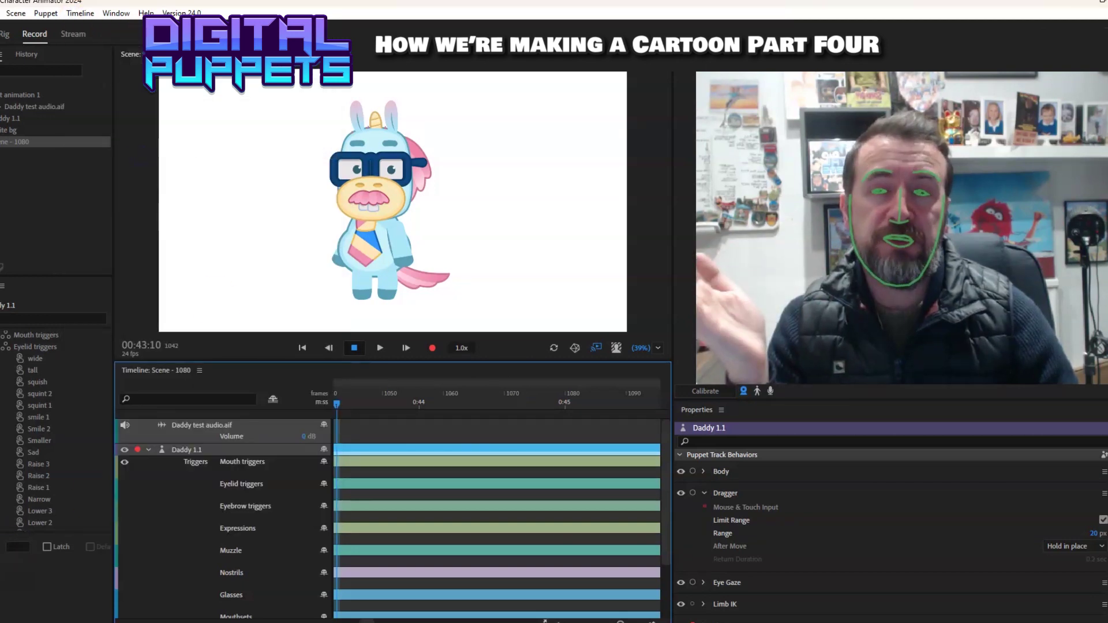
pyautogui.click(450, 383)
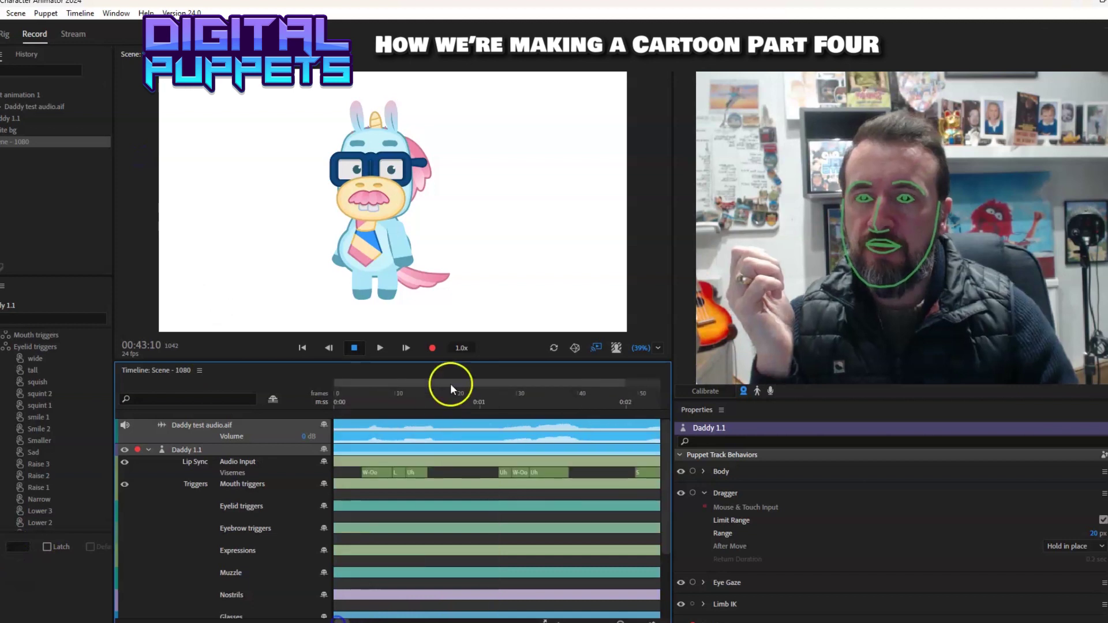
pyautogui.click(447, 399)
pyautogui.moveTo(628, 617); pyautogui.dragTo(613, 621)
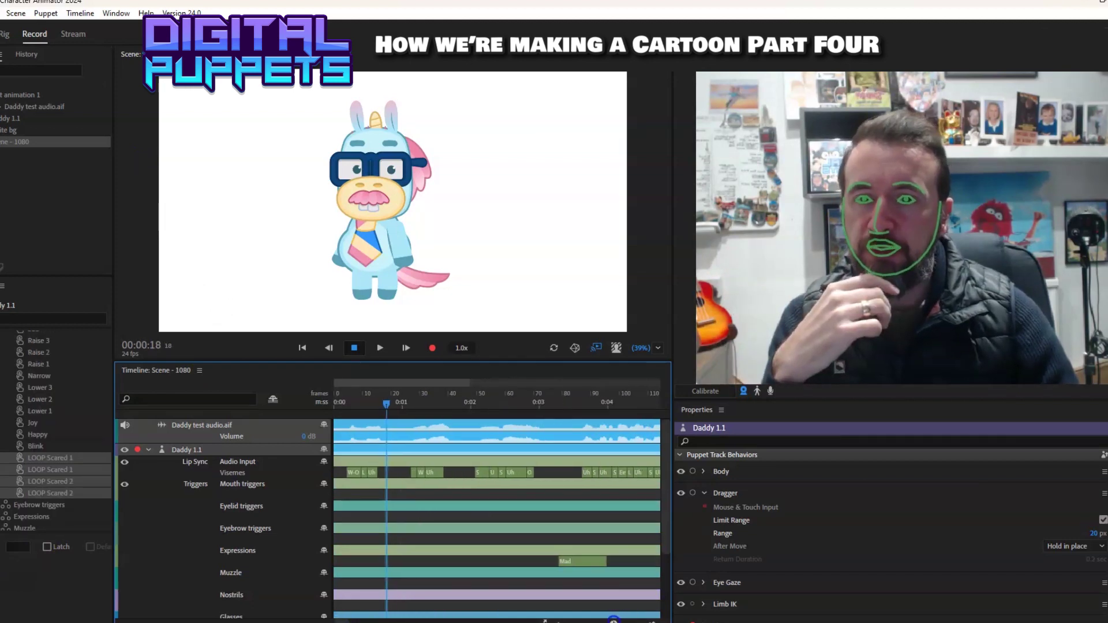
pyautogui.click(344, 403)
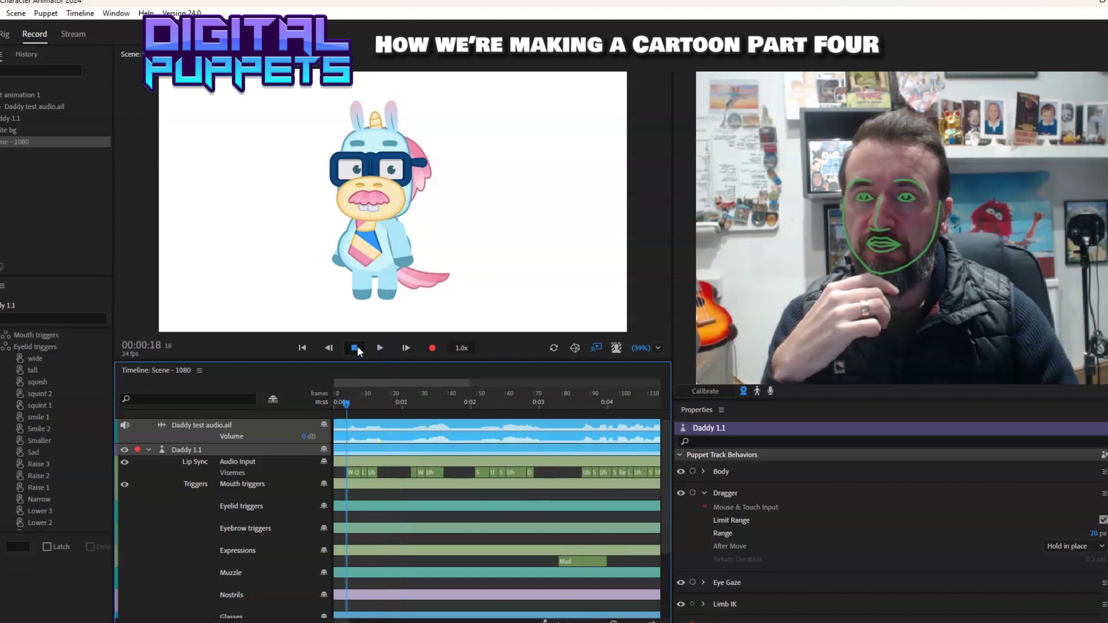
pyautogui.press('space')
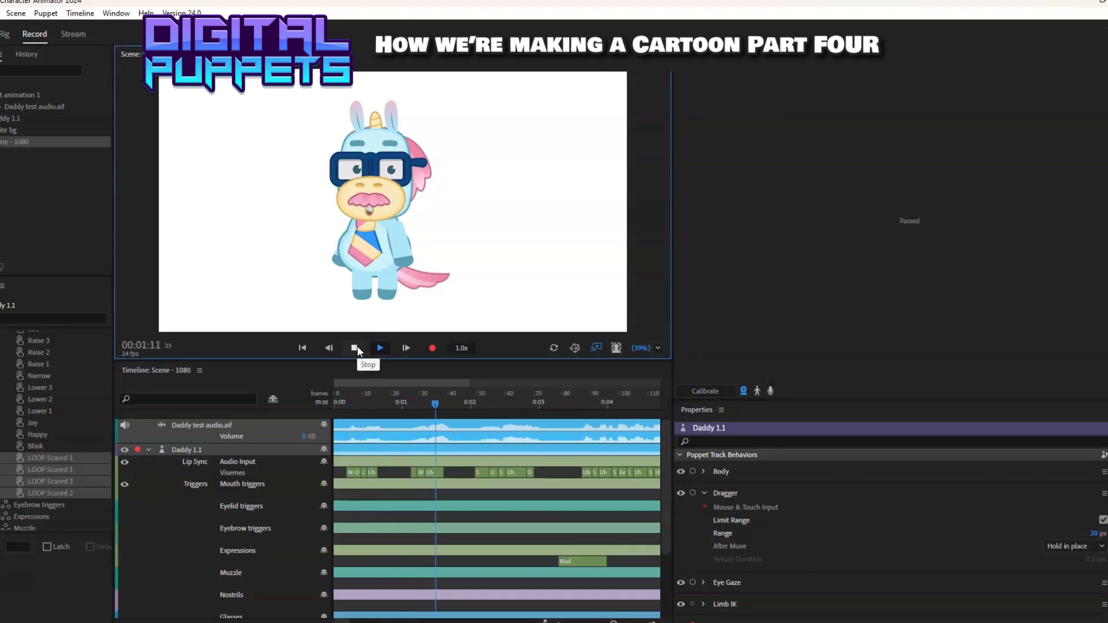
pyautogui.click(358, 347)
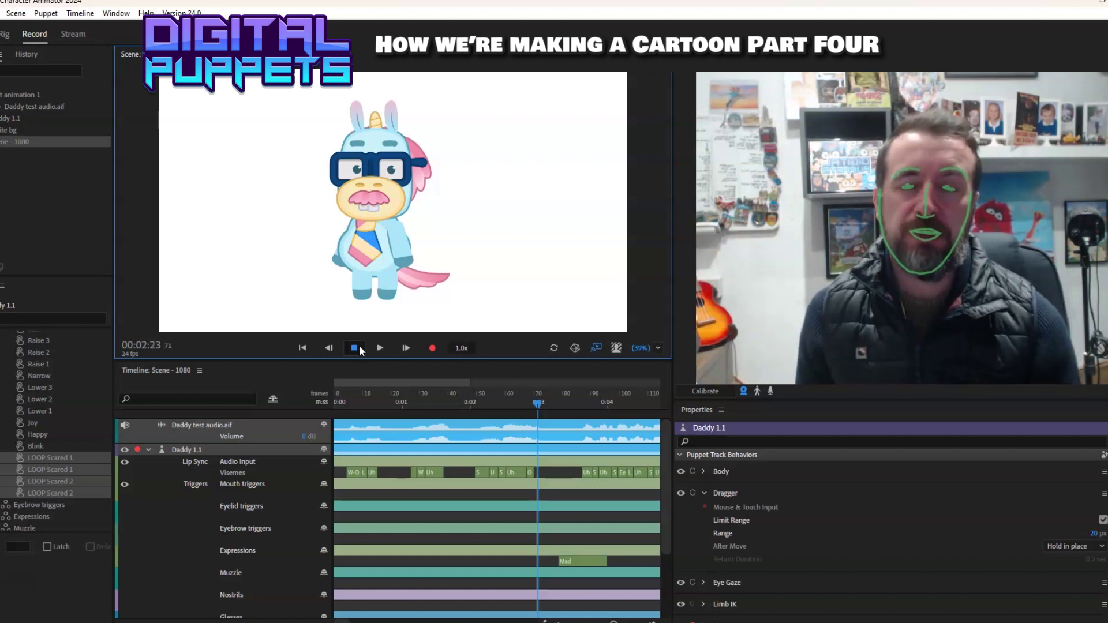
# Scrub the playhead to frames 4, 16 and 12 to check the computed visemes.
pyautogui.click(347, 400)
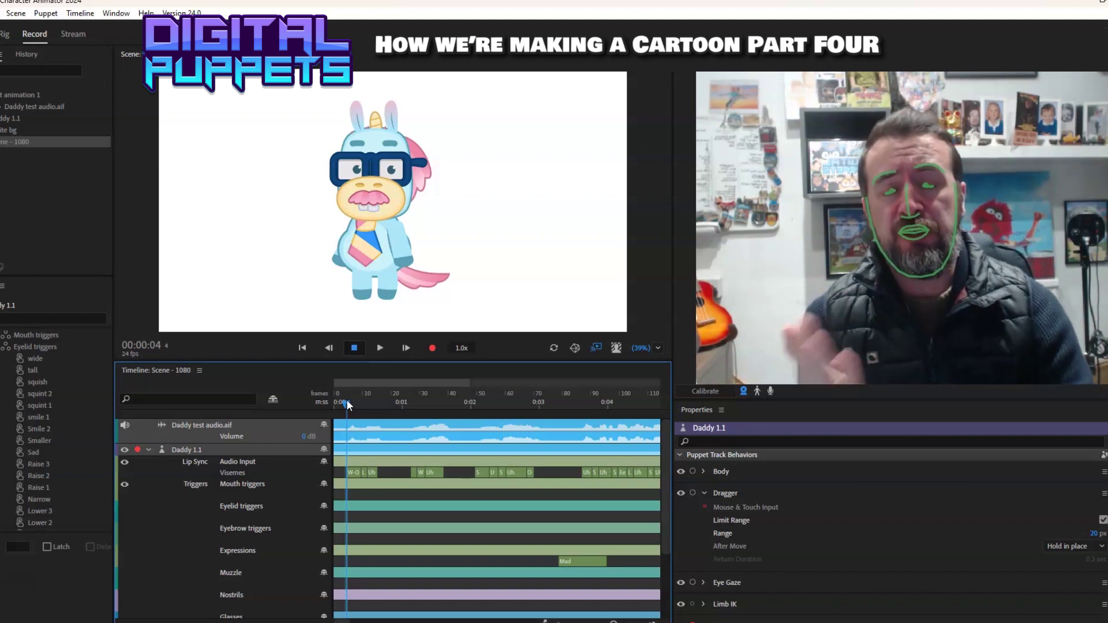
pyautogui.click(388, 423)
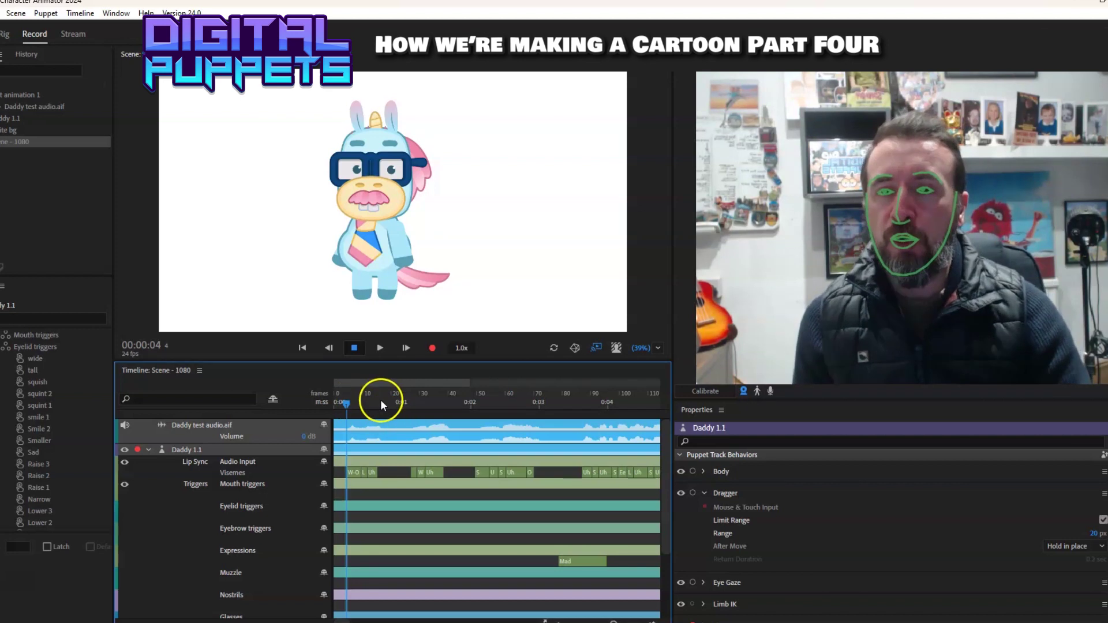
pyautogui.click(381, 402)
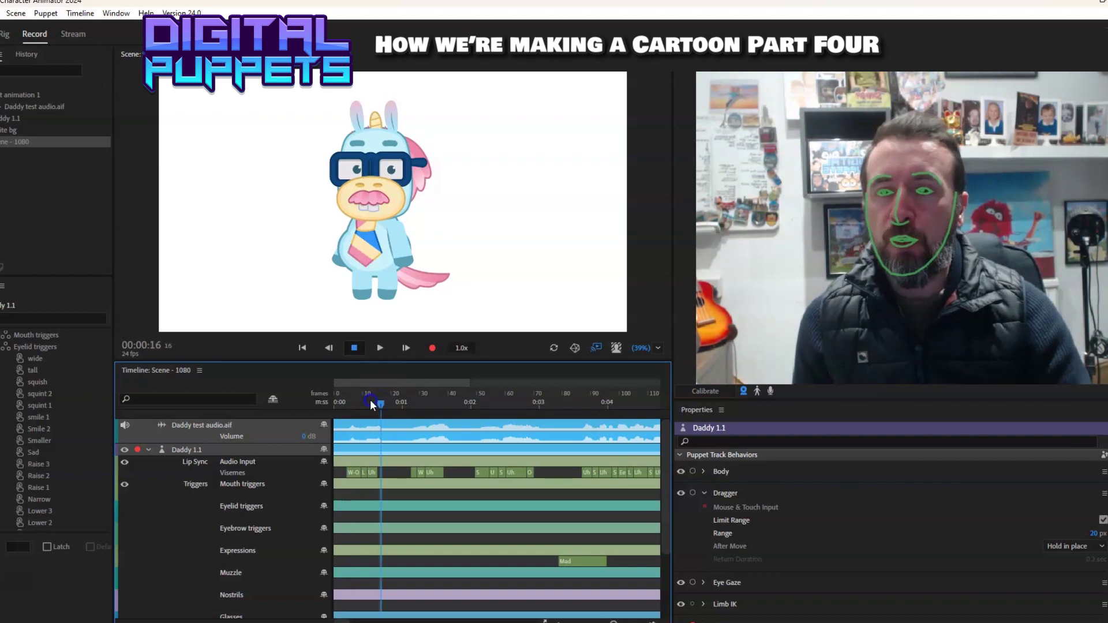
pyautogui.click(370, 402)
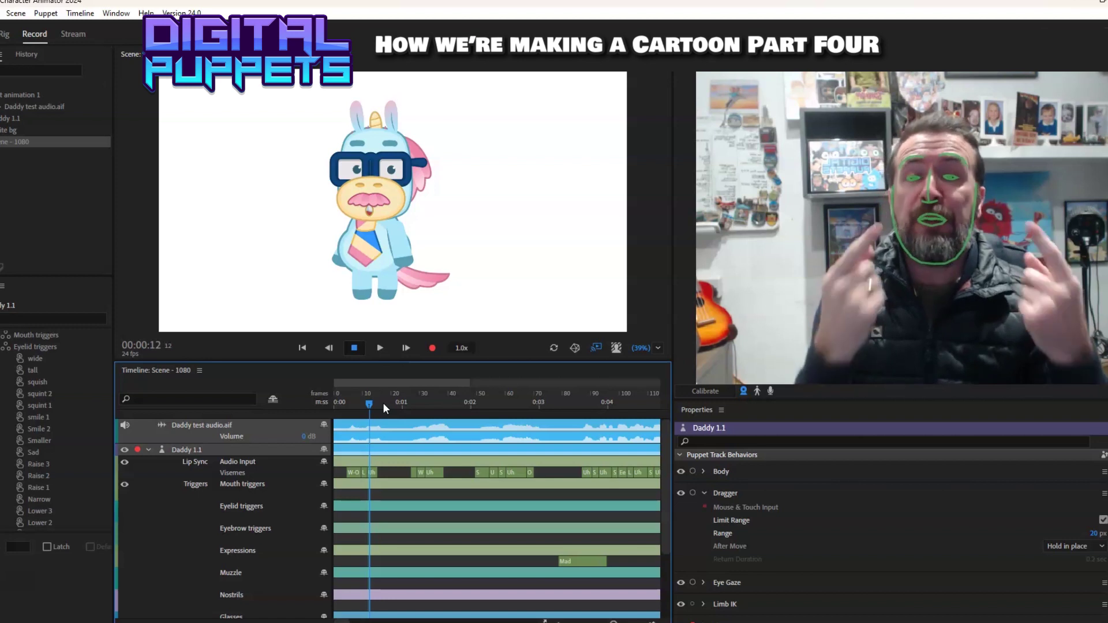
# Add an Uh mouth trigger at the playhead on the Daddy 1.1 Mouth triggers row.
pyautogui.click(375, 406)
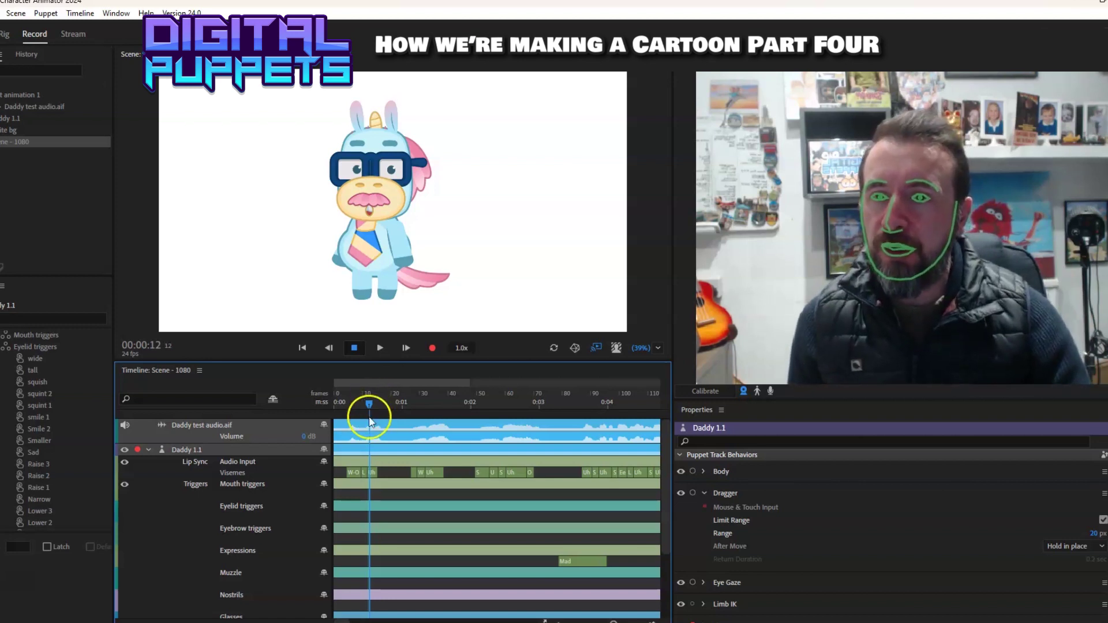
pyautogui.click(373, 474)
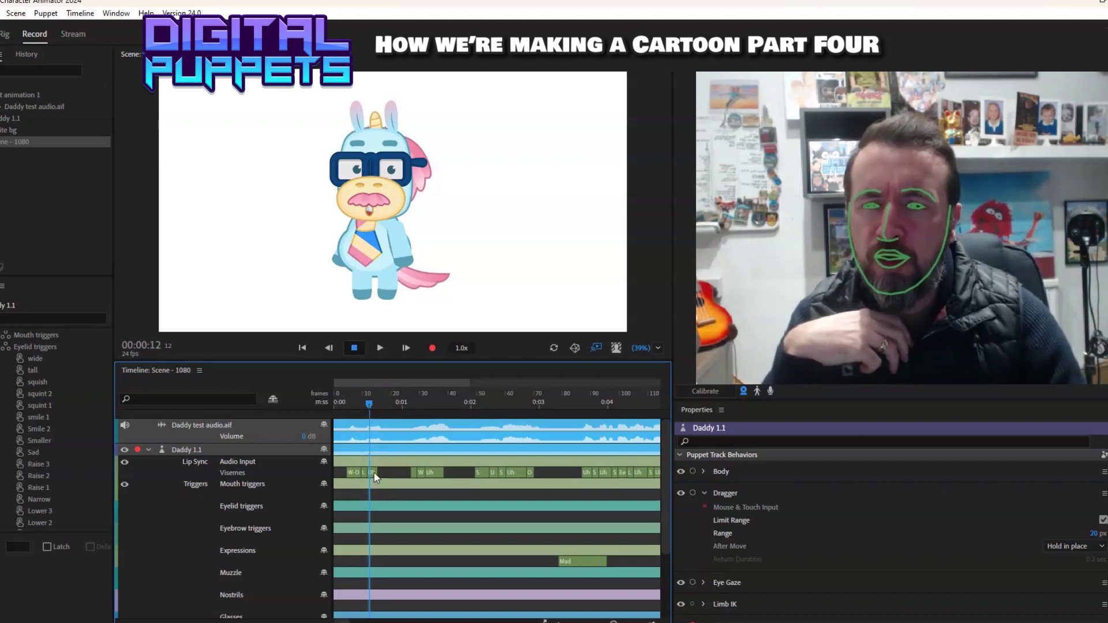
pyautogui.rightClick(375, 477)
pyautogui.click(375, 486)
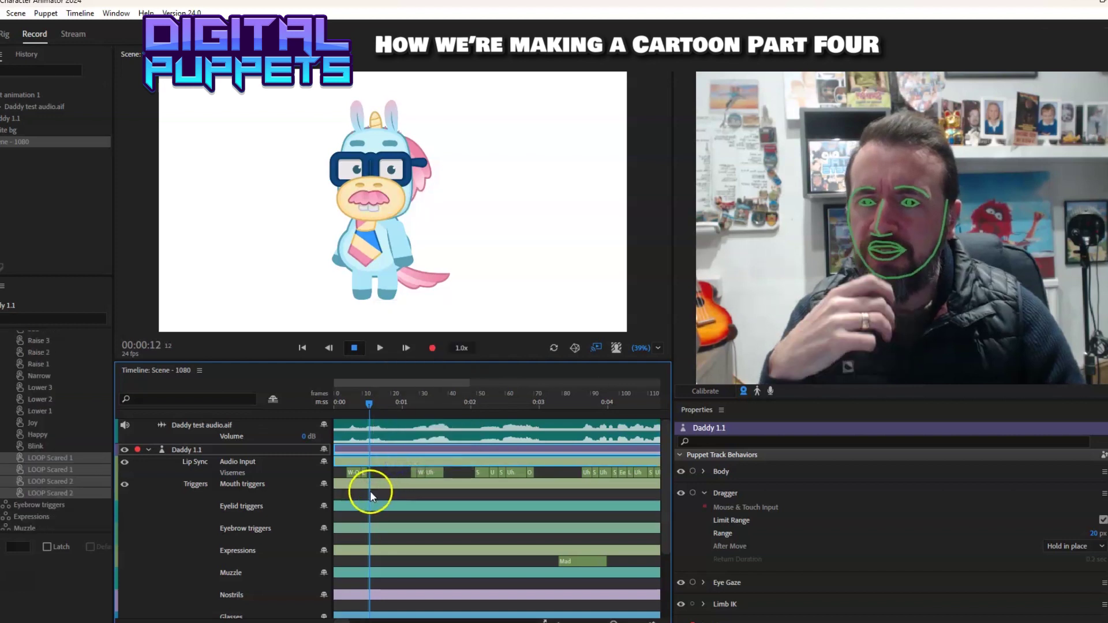
pyautogui.rightClick(370, 495)
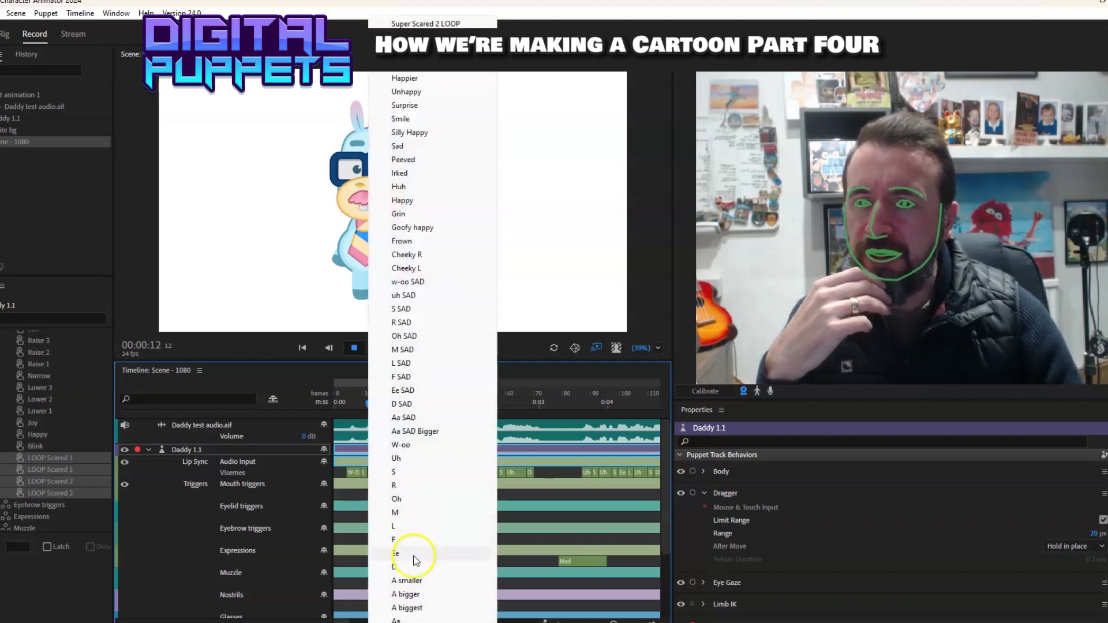
pyautogui.click(410, 459)
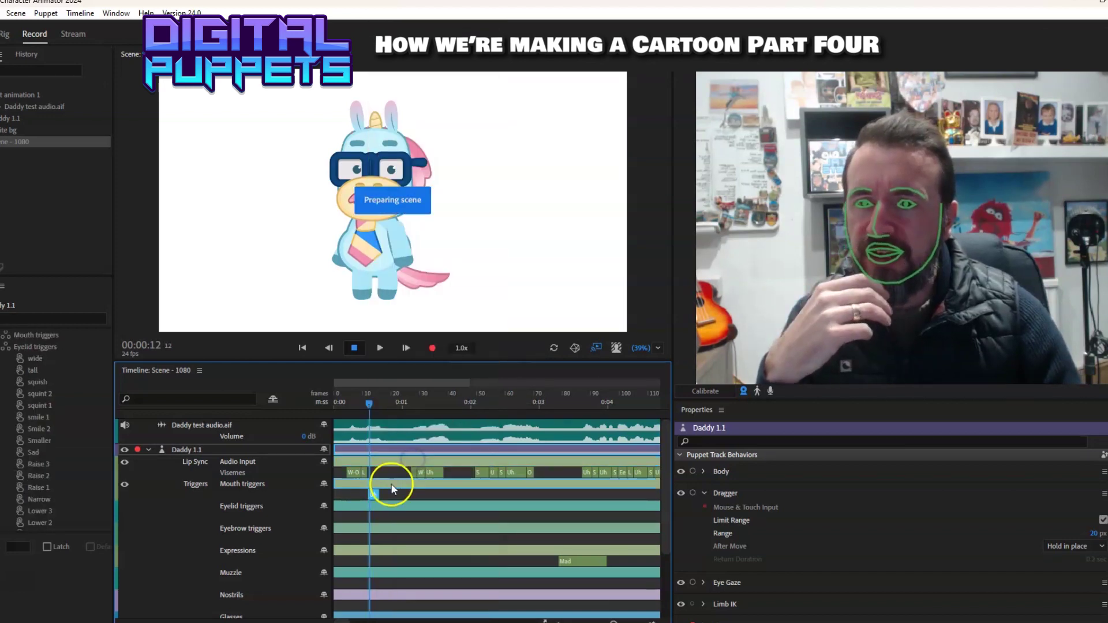
# Enlarge the scene preview and play the scene from the start, then return near the start.
pyautogui.click(337, 403)
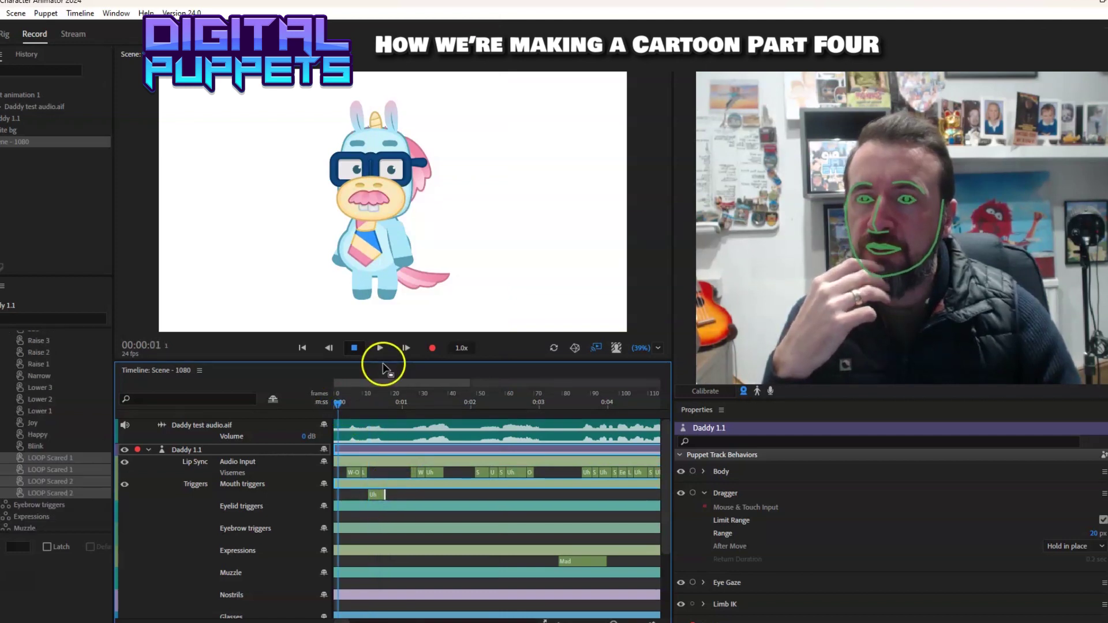
pyautogui.click(384, 426)
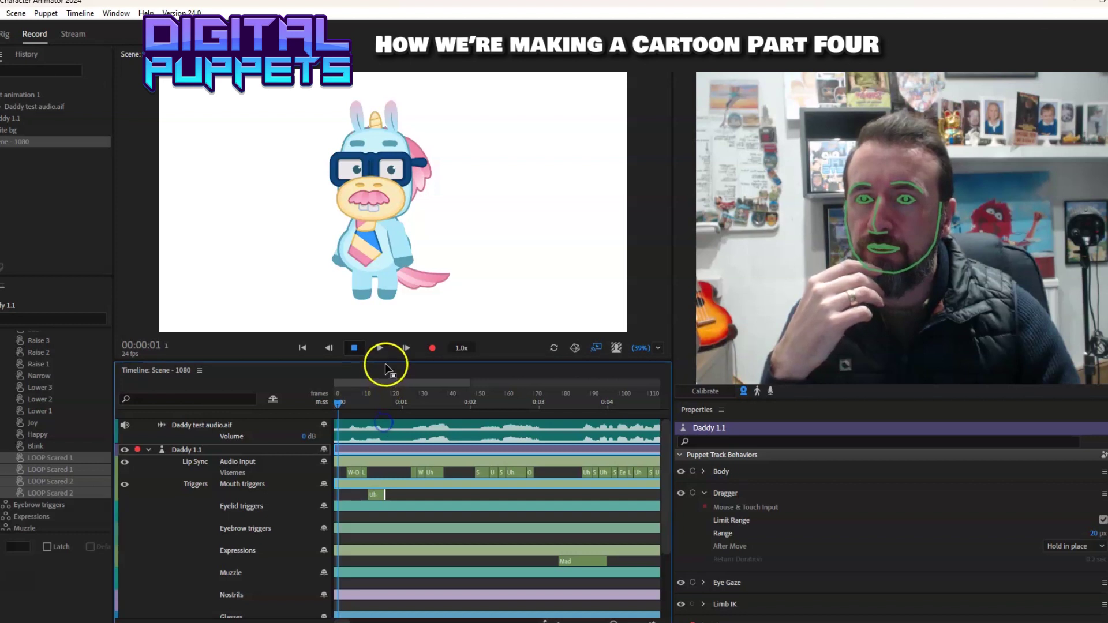
pyautogui.moveTo(383, 363); pyautogui.dragTo(388, 410)
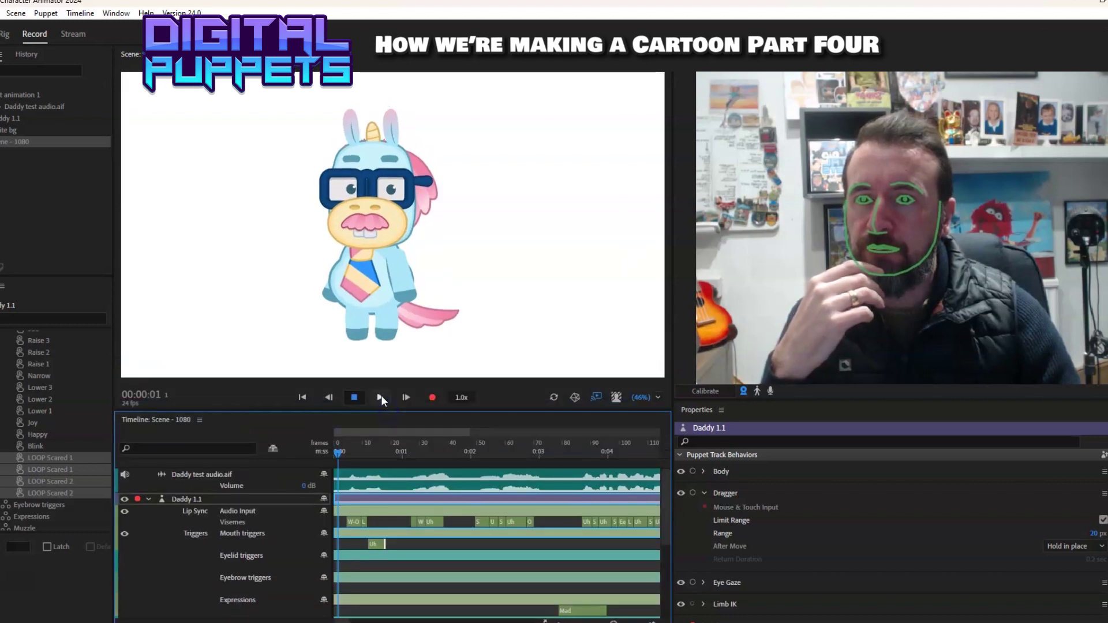
pyautogui.click(359, 398)
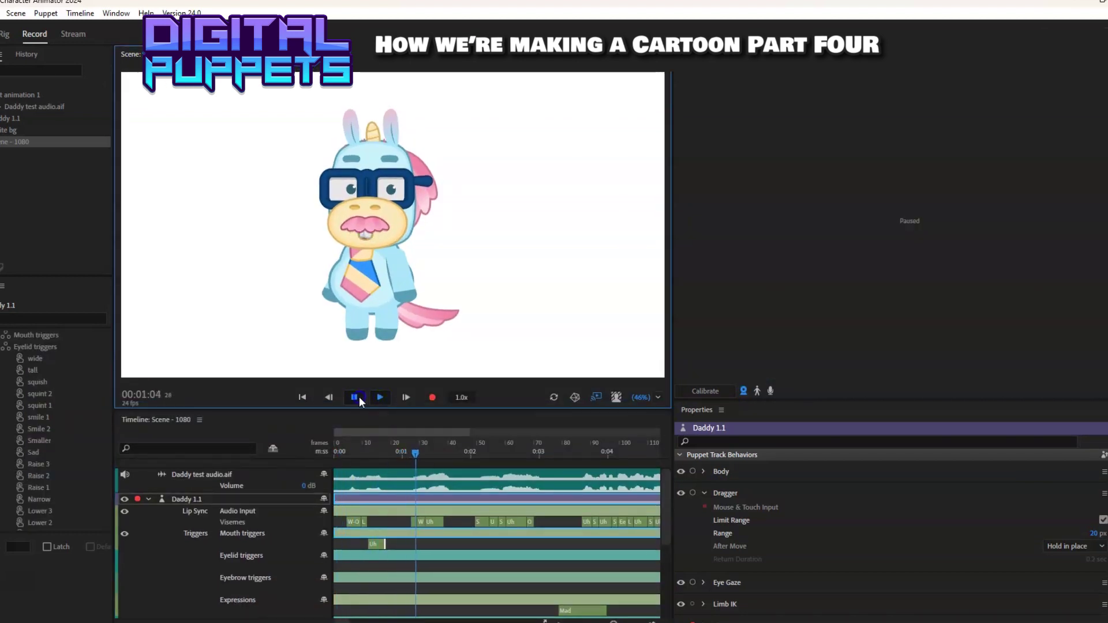
pyautogui.click(359, 396)
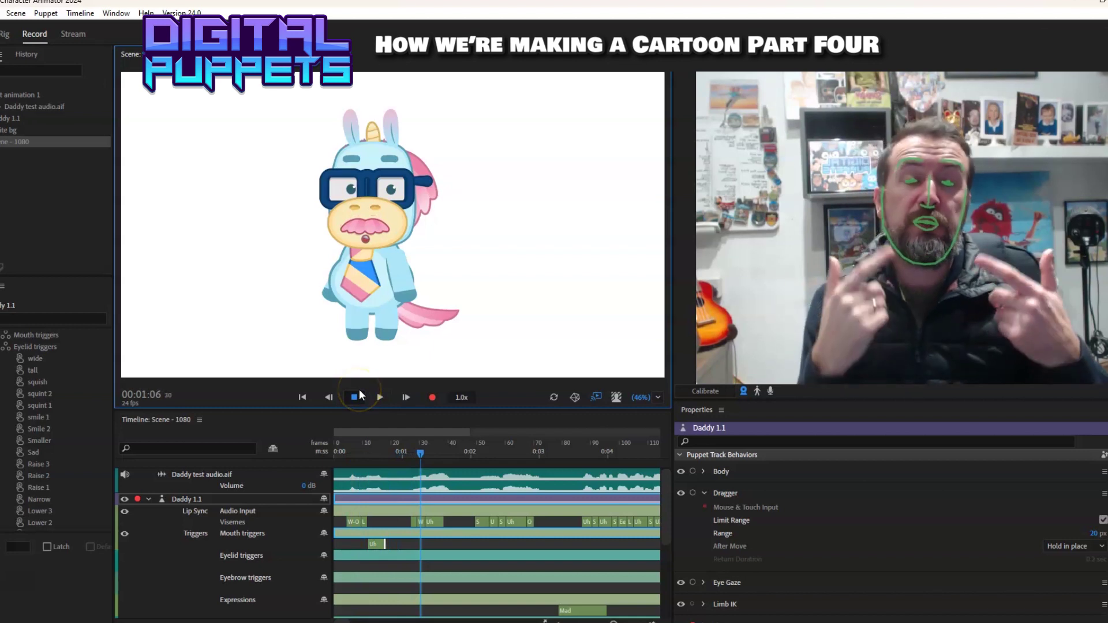
pyautogui.click(347, 449)
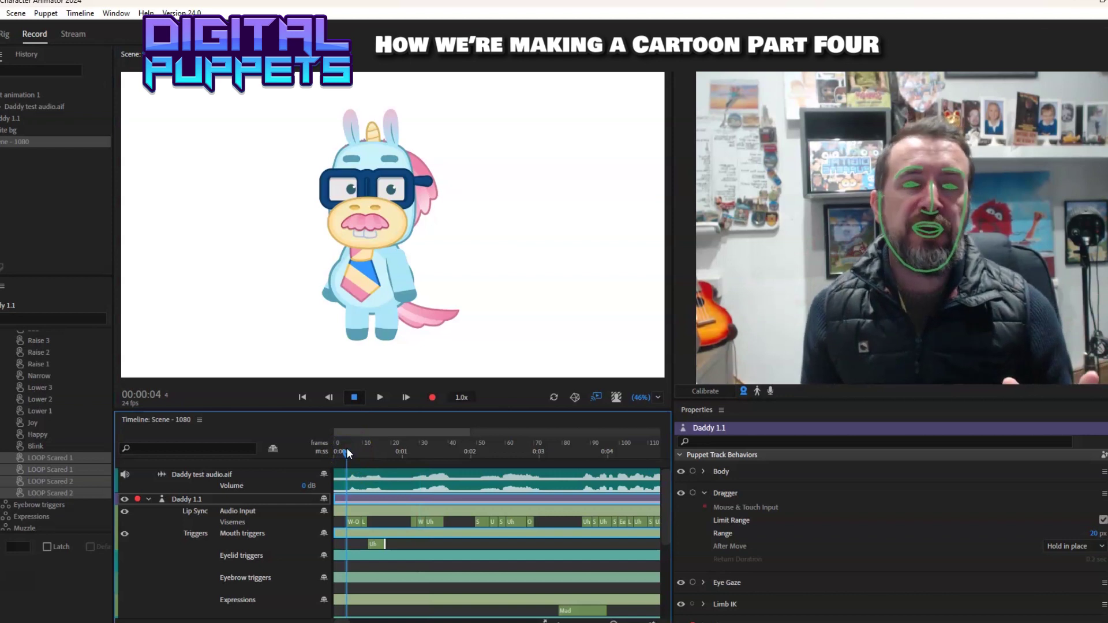
# Add a Lower 3 eyelid trigger and extend it to about one second.
pyautogui.click(362, 448)
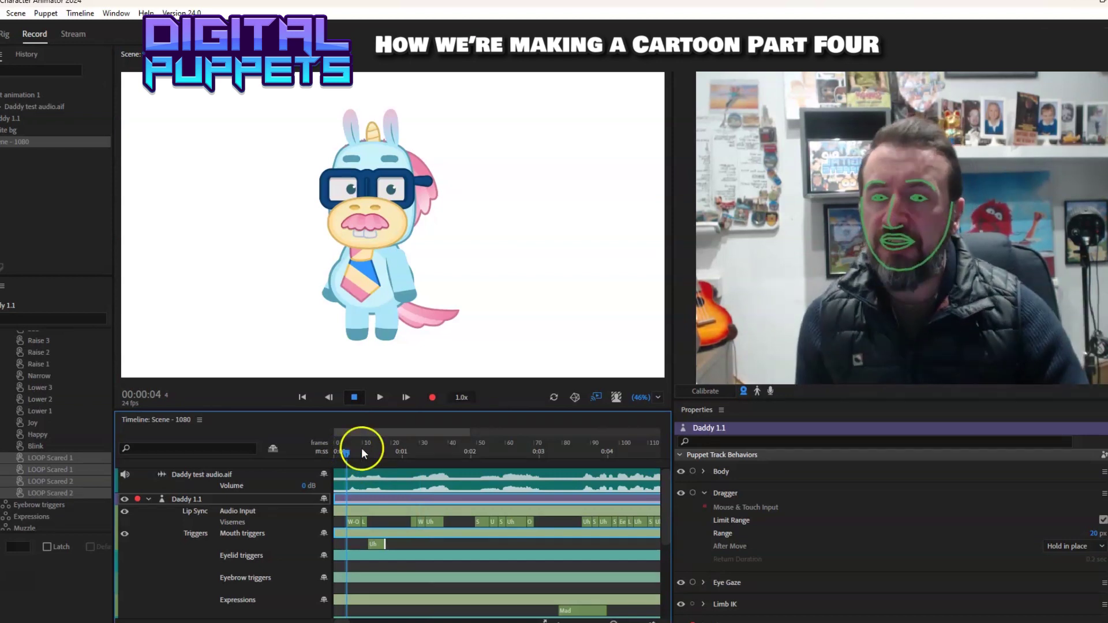
pyautogui.rightClick(344, 562)
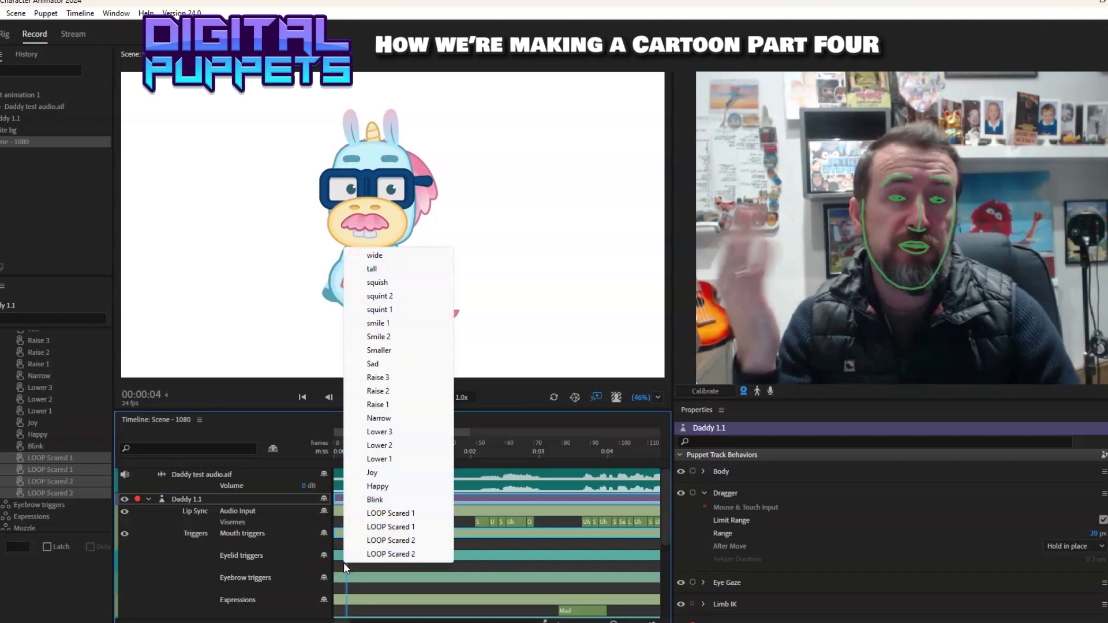
pyautogui.moveTo(344, 563); pyautogui.dragTo(456, 562)
pyautogui.moveTo(383, 453); pyautogui.dragTo(414, 452)
# Add a Cross eyebrow trigger stretched to about one second, then scrub back to preview both expressions.
pyautogui.click(342, 569)
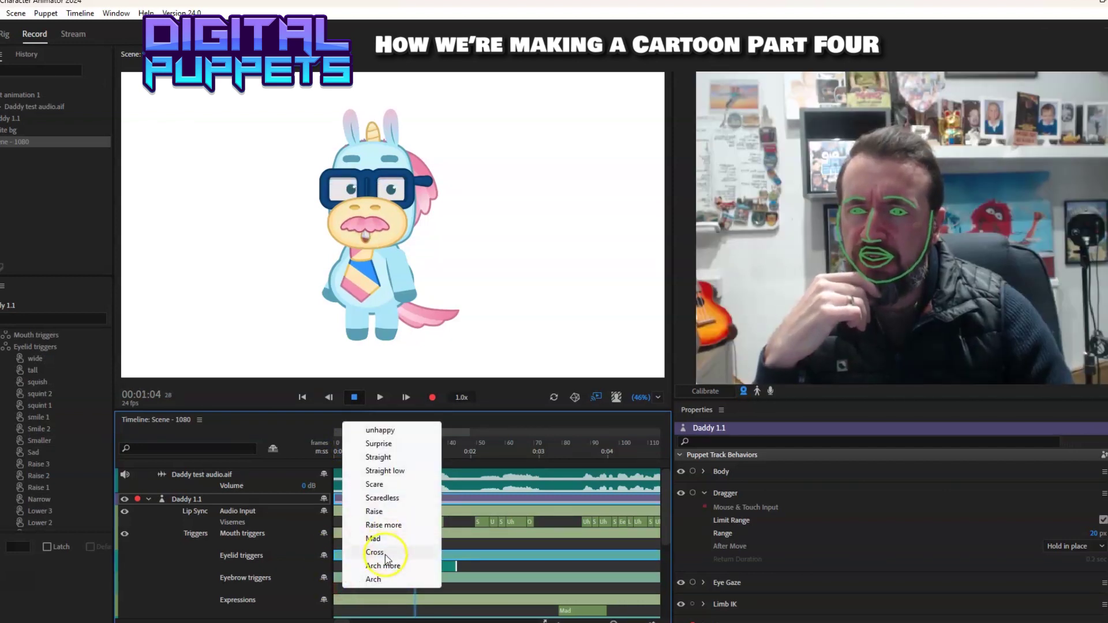
pyautogui.click(384, 553)
pyautogui.moveTo(352, 588); pyautogui.dragTo(453, 587)
pyautogui.moveTo(342, 451); pyautogui.dragTo(428, 455)
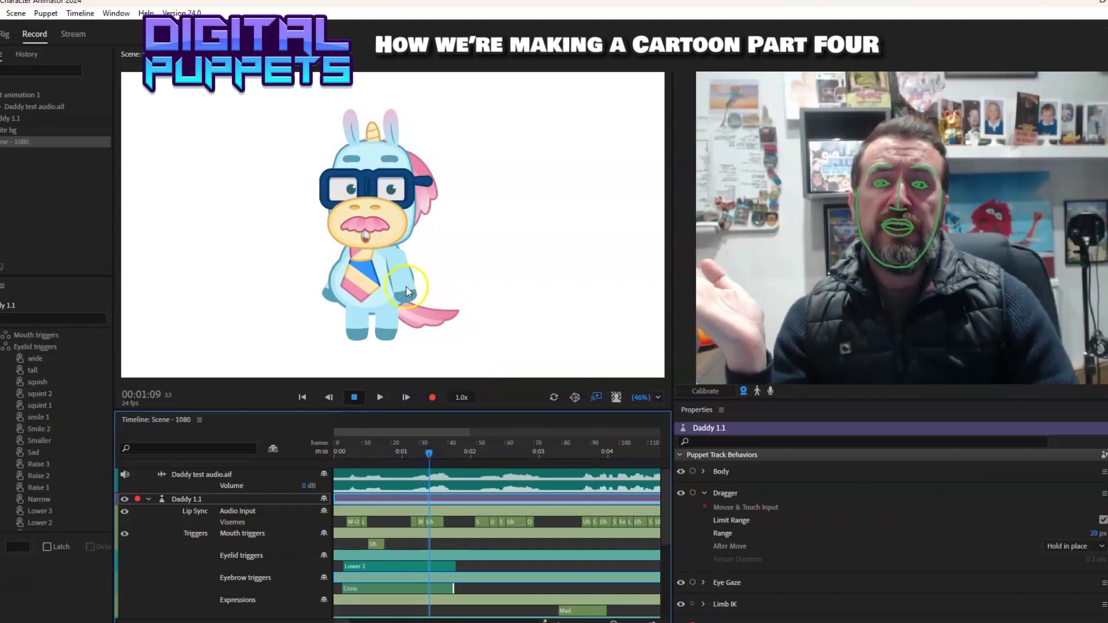
pyautogui.click(428, 279)
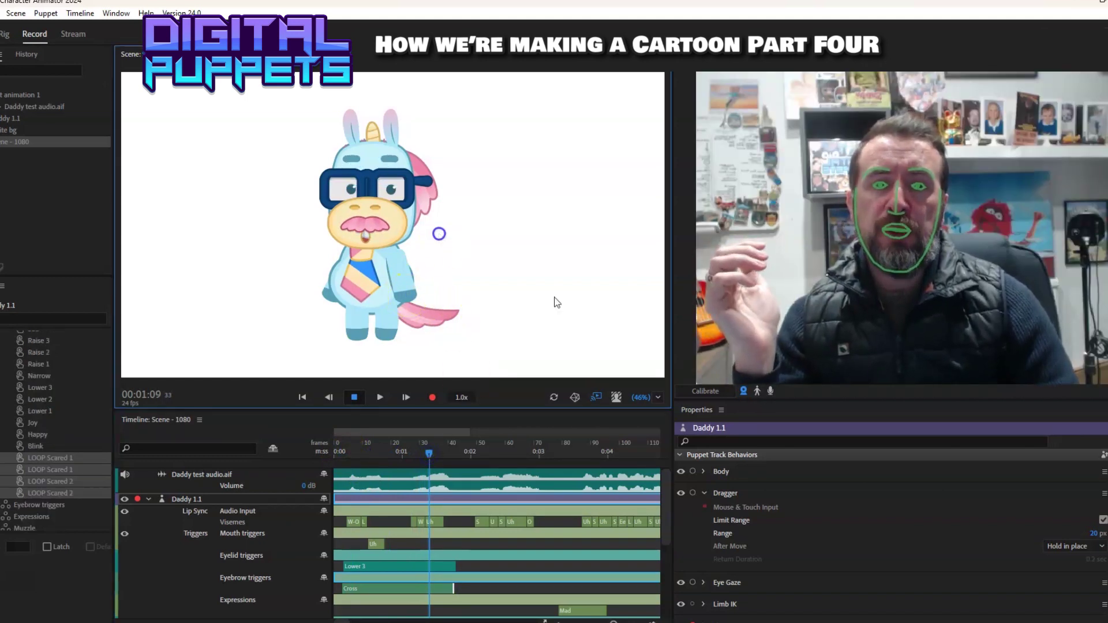
# Arm the Dragger behaviour, raise both unicorn arms and record a 2-frame take.
pyautogui.click(693, 493)
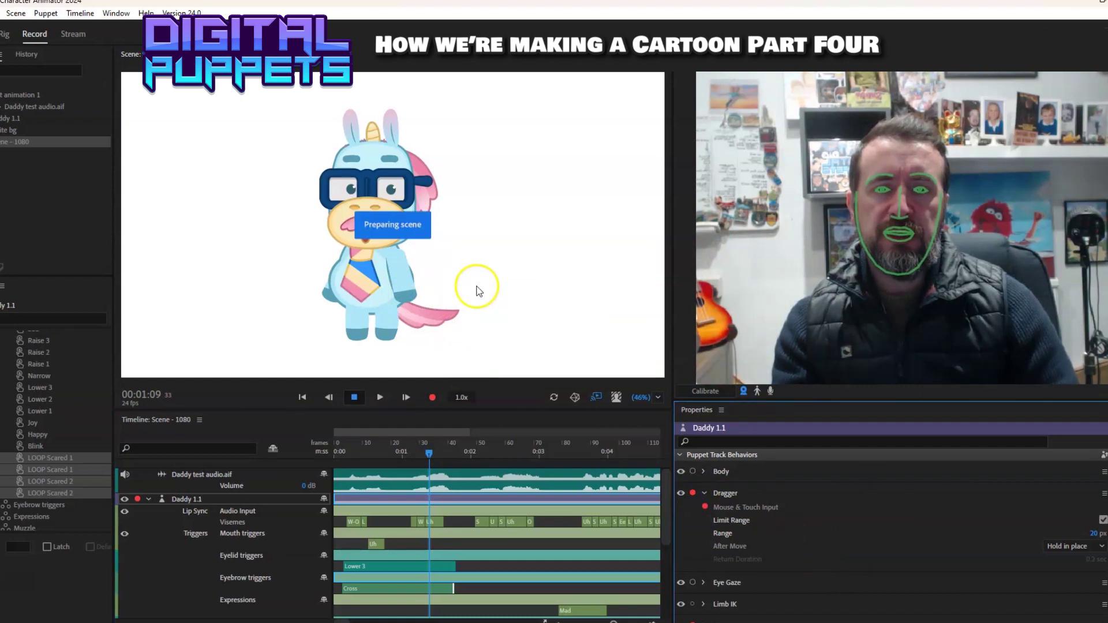
pyautogui.click(407, 296)
pyautogui.moveTo(407, 296); pyautogui.dragTo(444, 234)
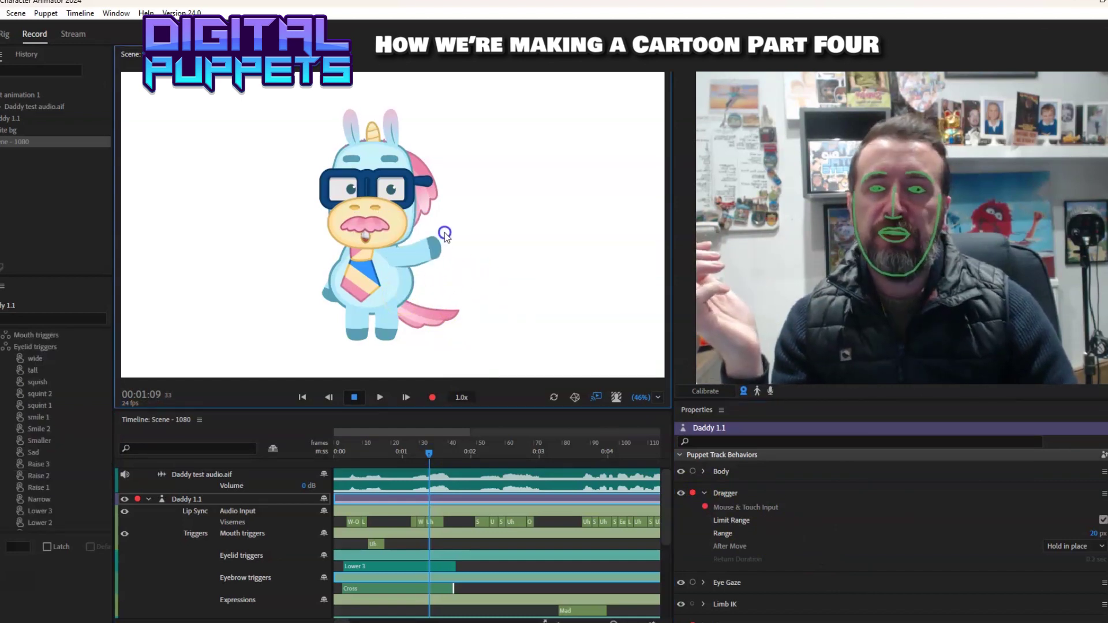
pyautogui.moveTo(329, 298); pyautogui.dragTo(311, 266)
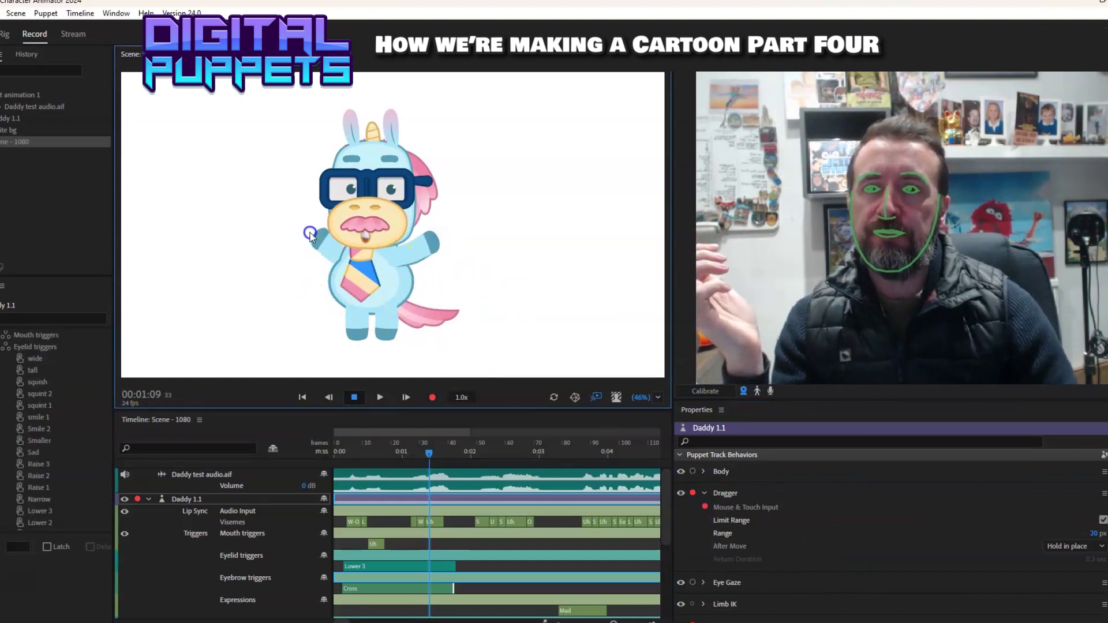
pyautogui.click(80, 13)
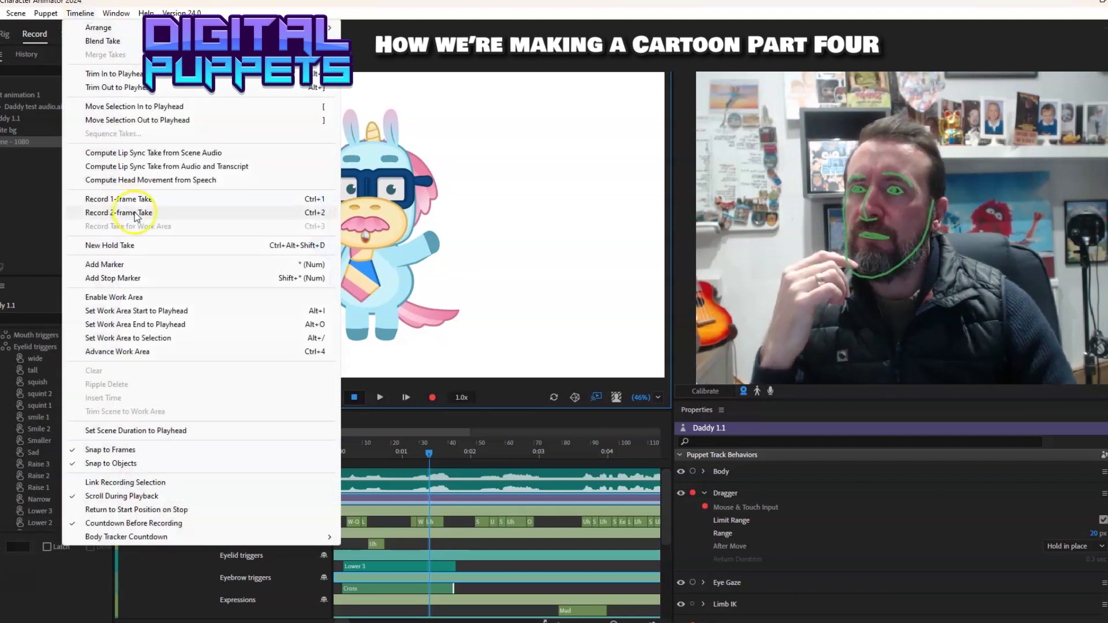
pyautogui.click(140, 212)
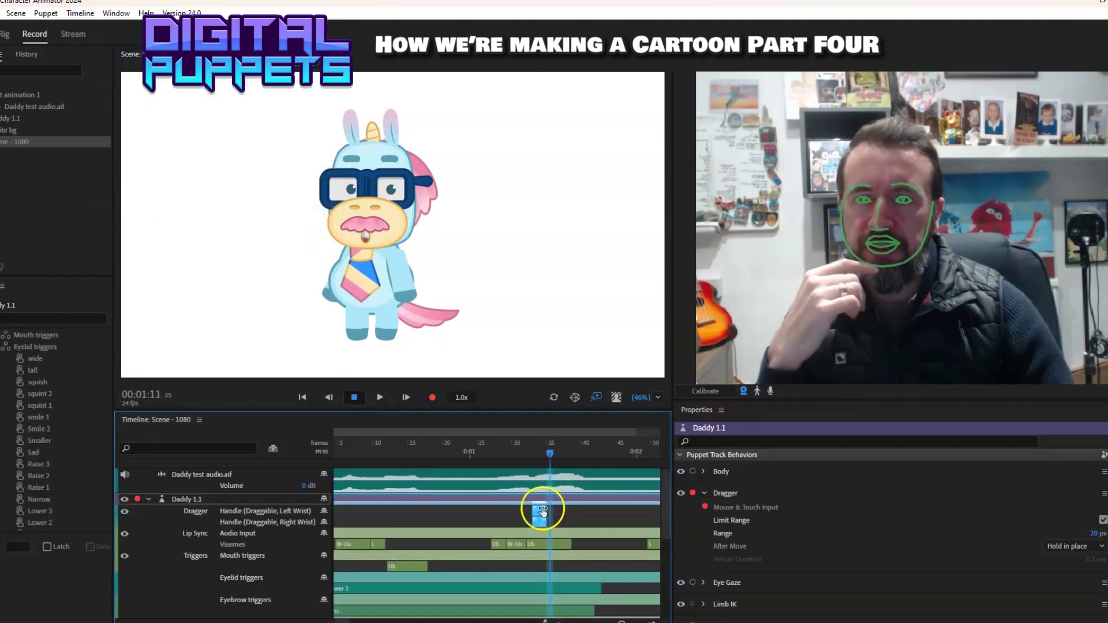
# Extend both wrist handle takes to start earlier, blend them out at the end, and preview.
pyautogui.click(536, 515)
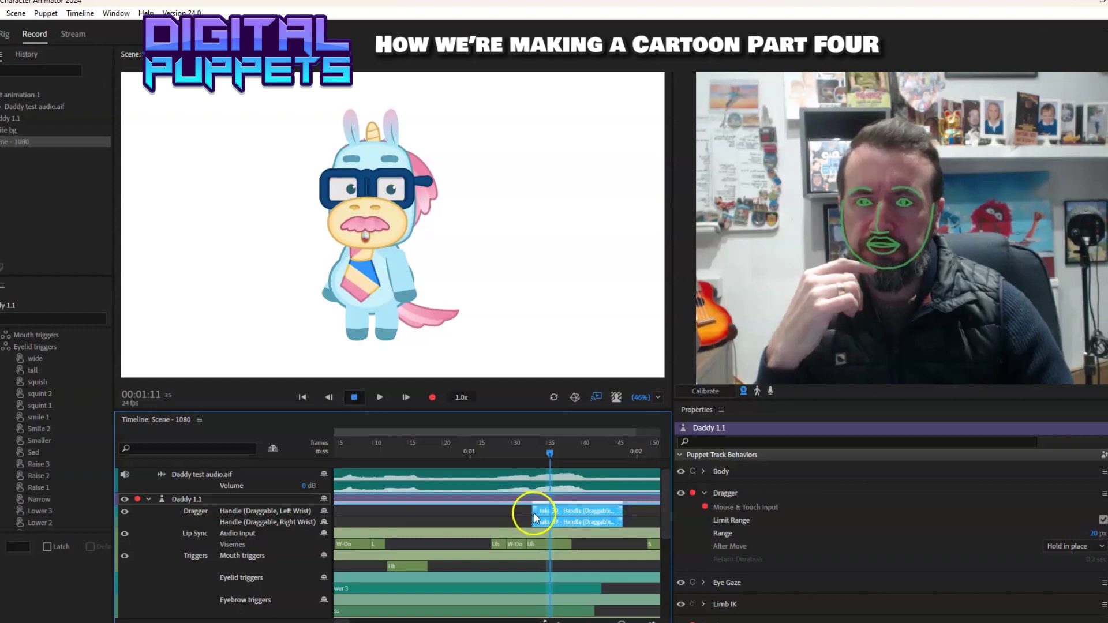
pyautogui.moveTo(534, 514); pyautogui.dragTo(465, 510)
pyautogui.click(506, 511)
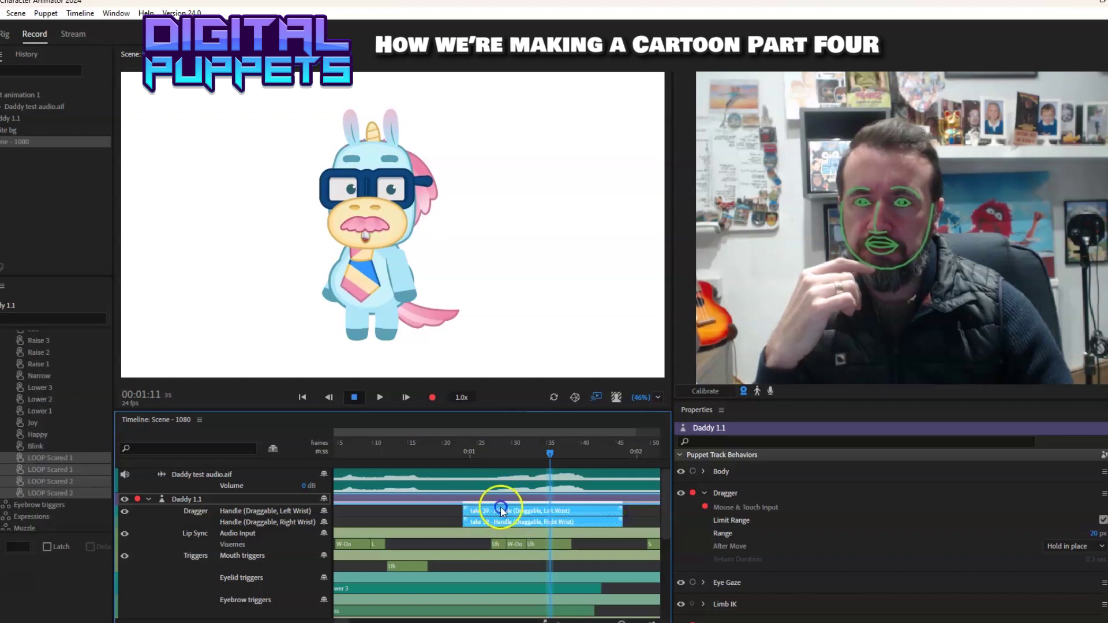
pyautogui.click(620, 507)
pyautogui.moveTo(620, 507); pyautogui.dragTo(589, 509)
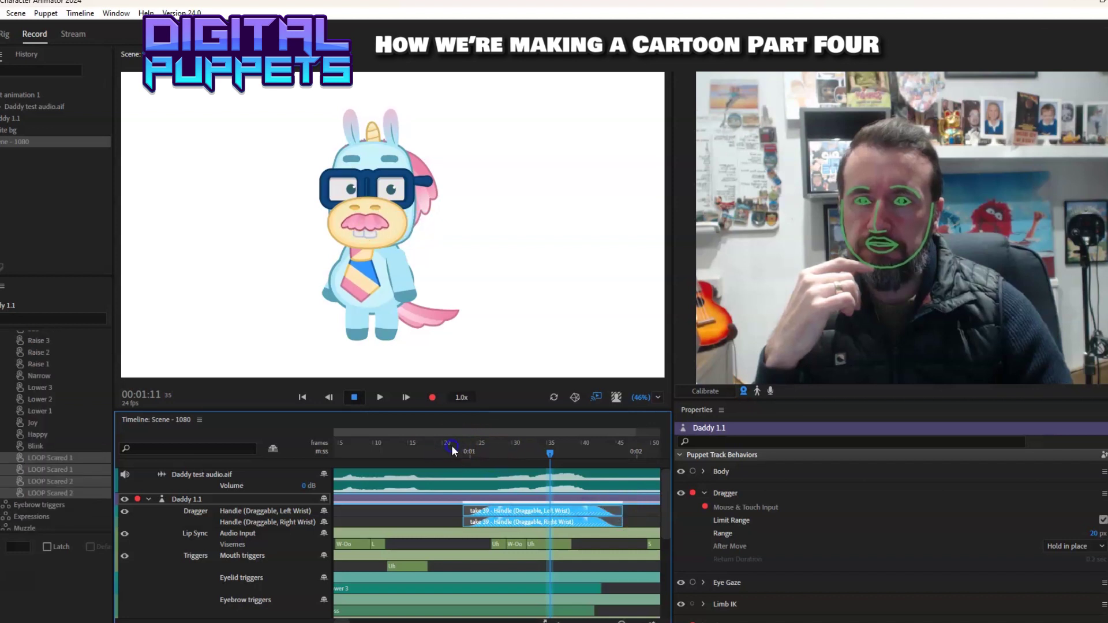
pyautogui.moveTo(453, 448); pyautogui.dragTo(557, 445)
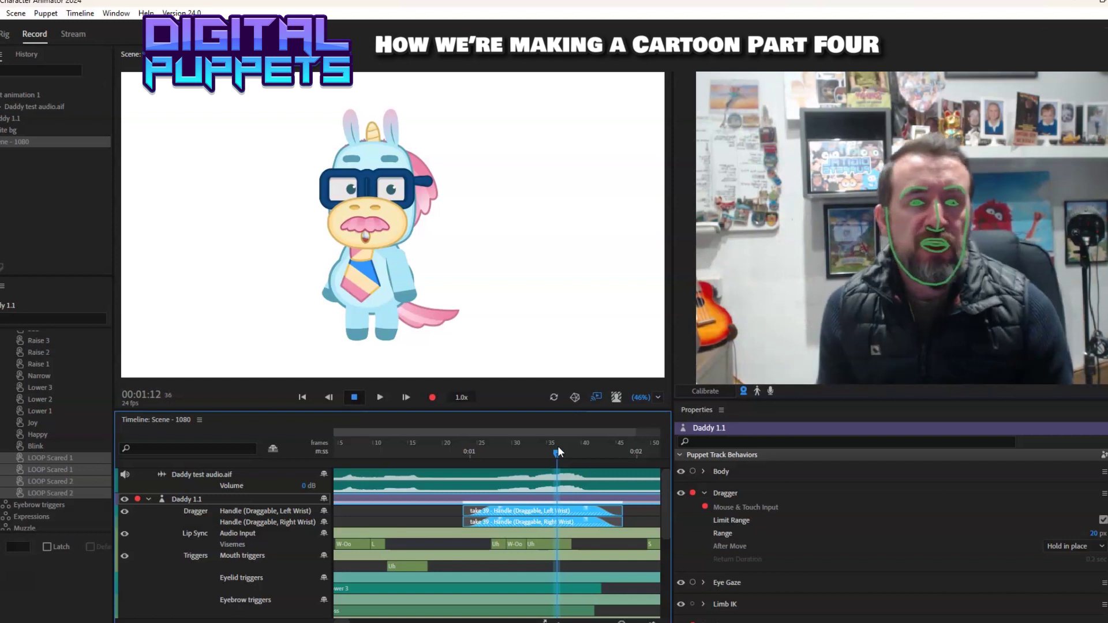
pyautogui.rightClick(540, 506)
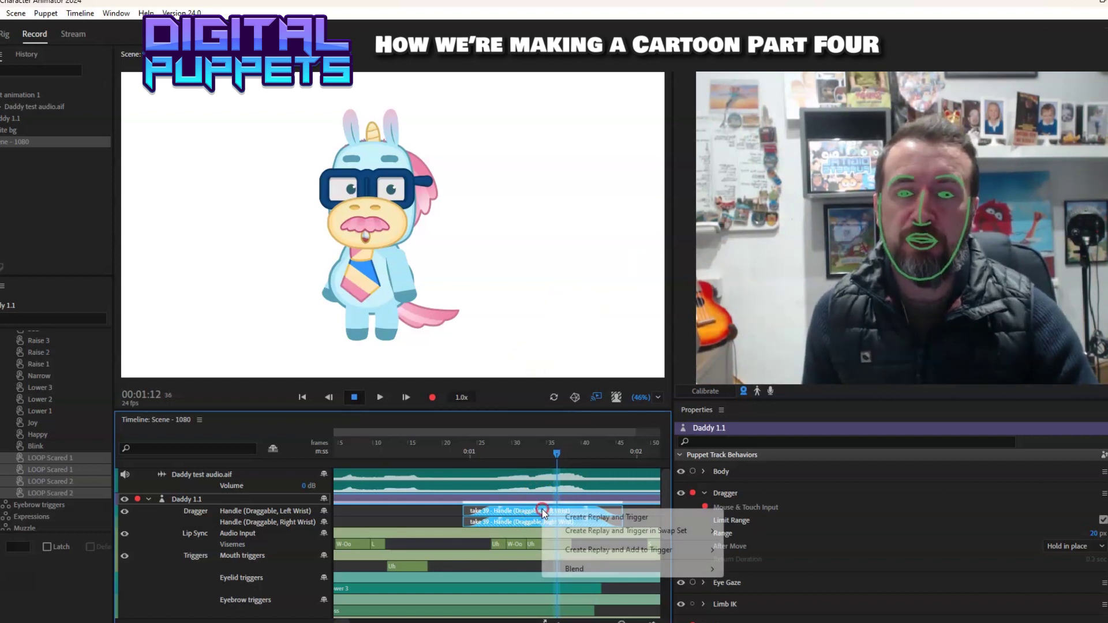
# Create a Dragger (2) replay and trigger from take 39, then play its High and Low replays.
pyautogui.click(592, 517)
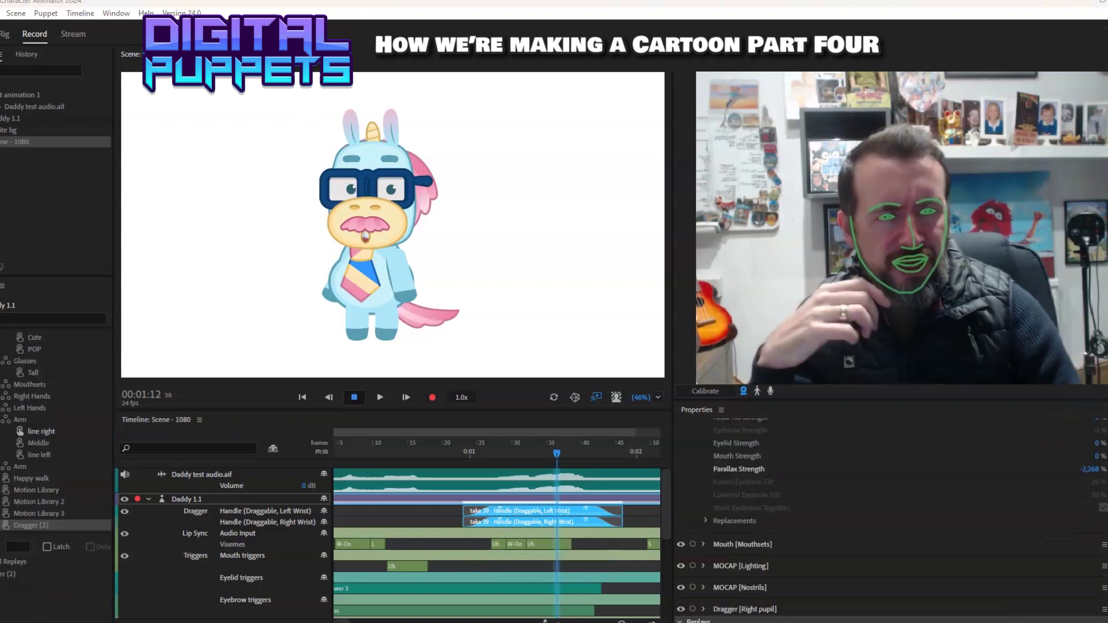
pyautogui.scroll(-4, 806, 584)
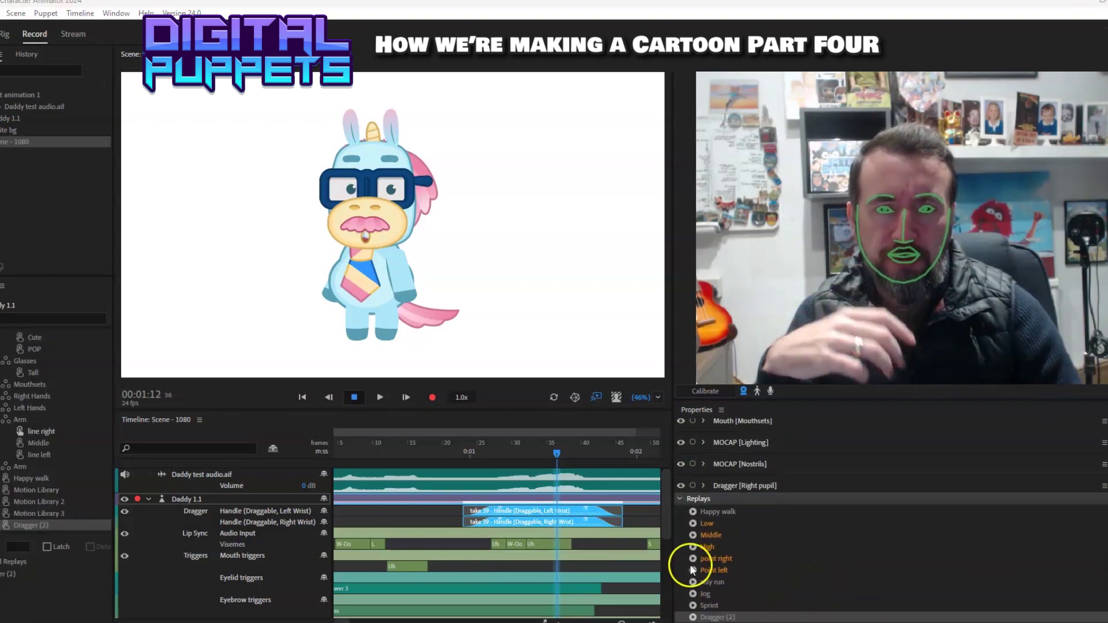
pyautogui.click(693, 547)
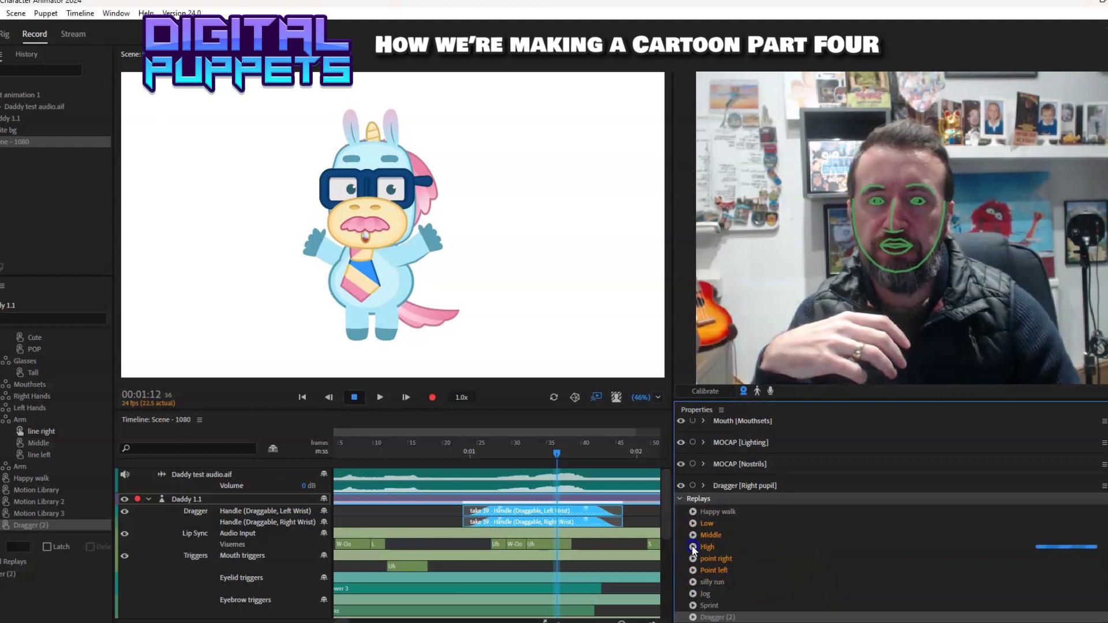
pyautogui.click(693, 524)
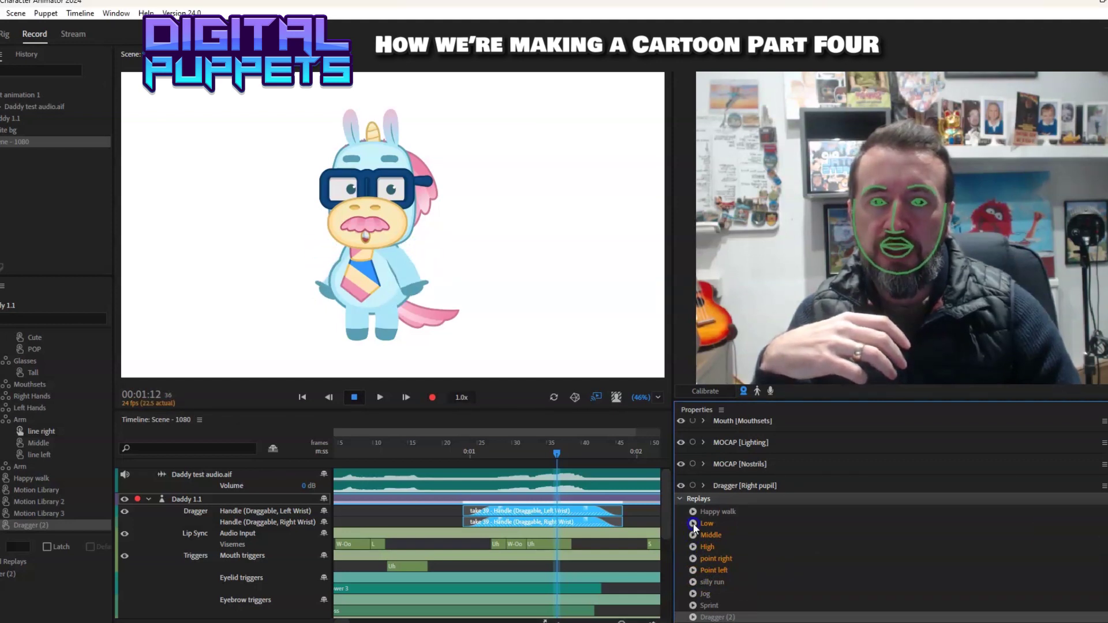
pyautogui.click(731, 533)
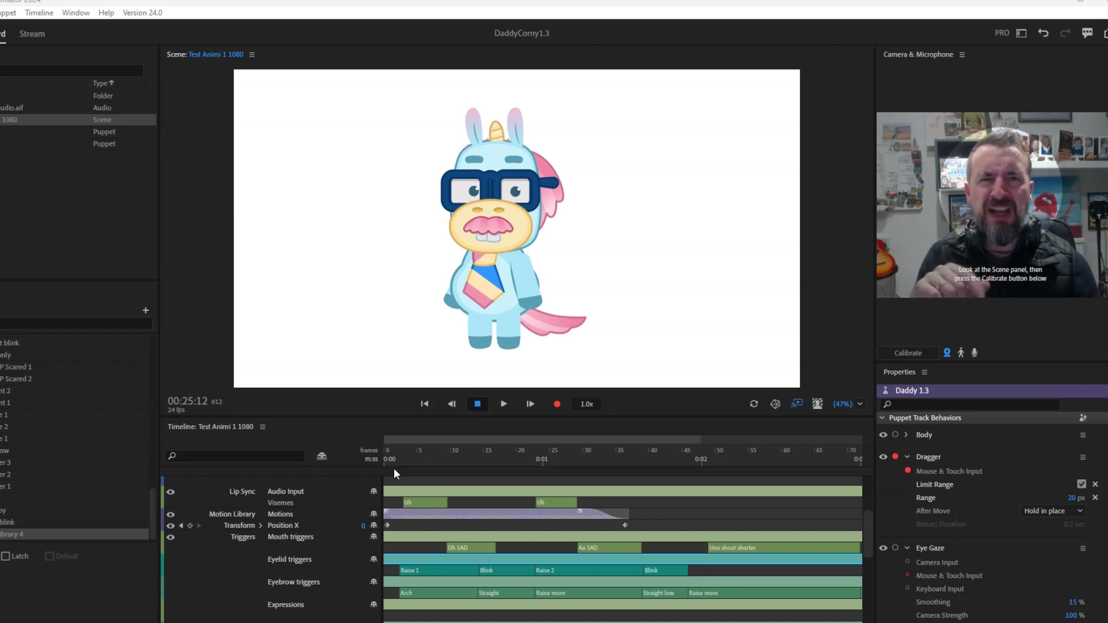
# Put the playhead back at frame 0 and scroll the timeline track list.
pyautogui.click(431, 489)
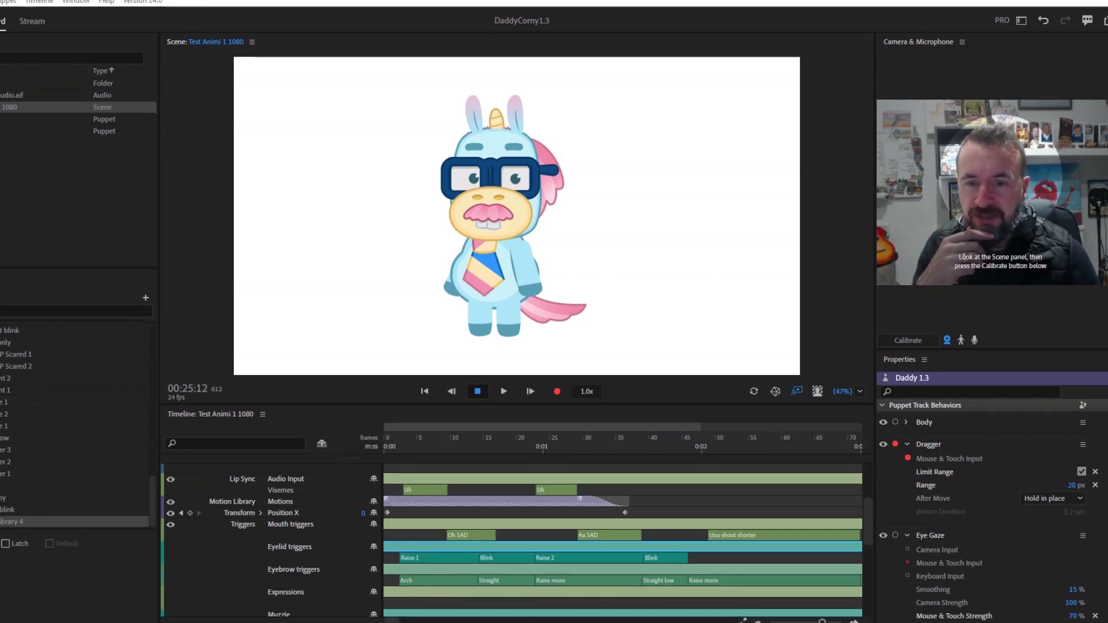
pyautogui.click(388, 620)
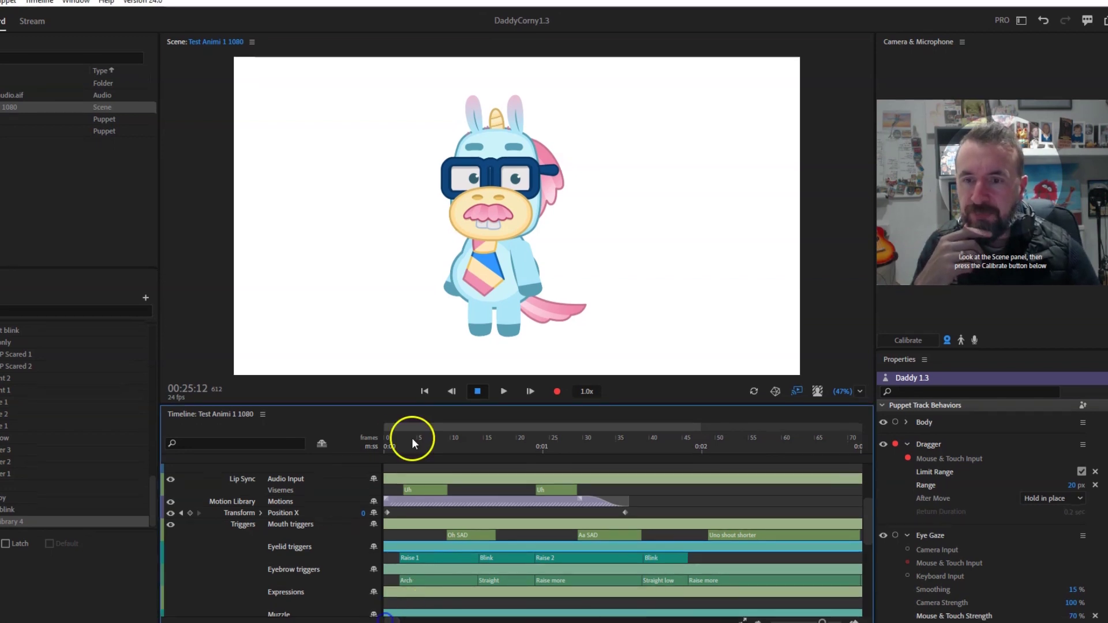
pyautogui.click(388, 440)
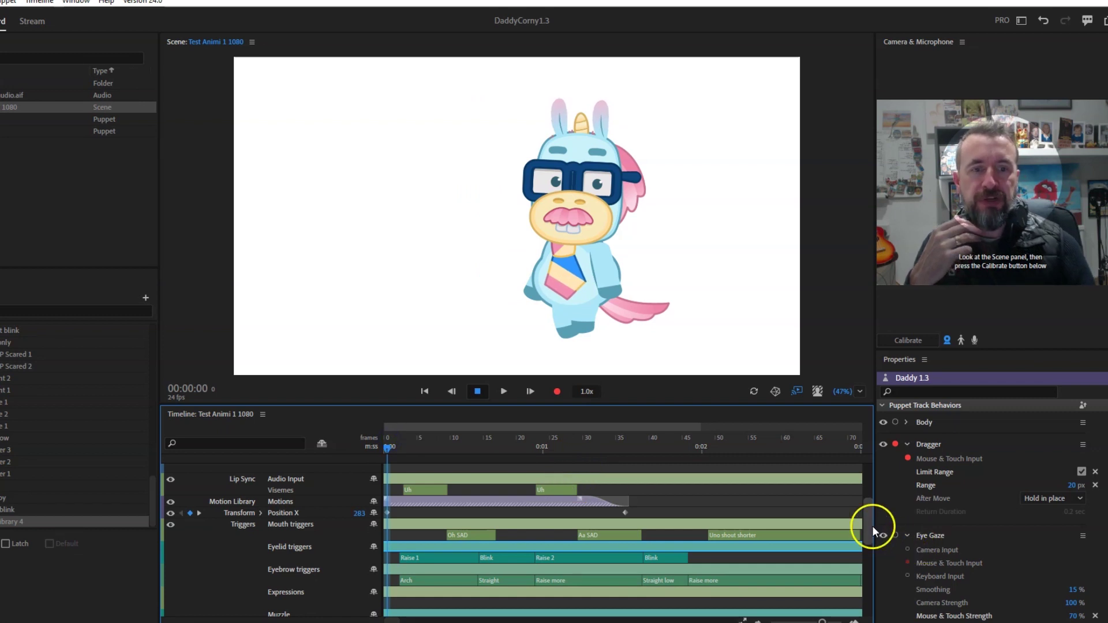
pyautogui.scroll(3, 867, 508)
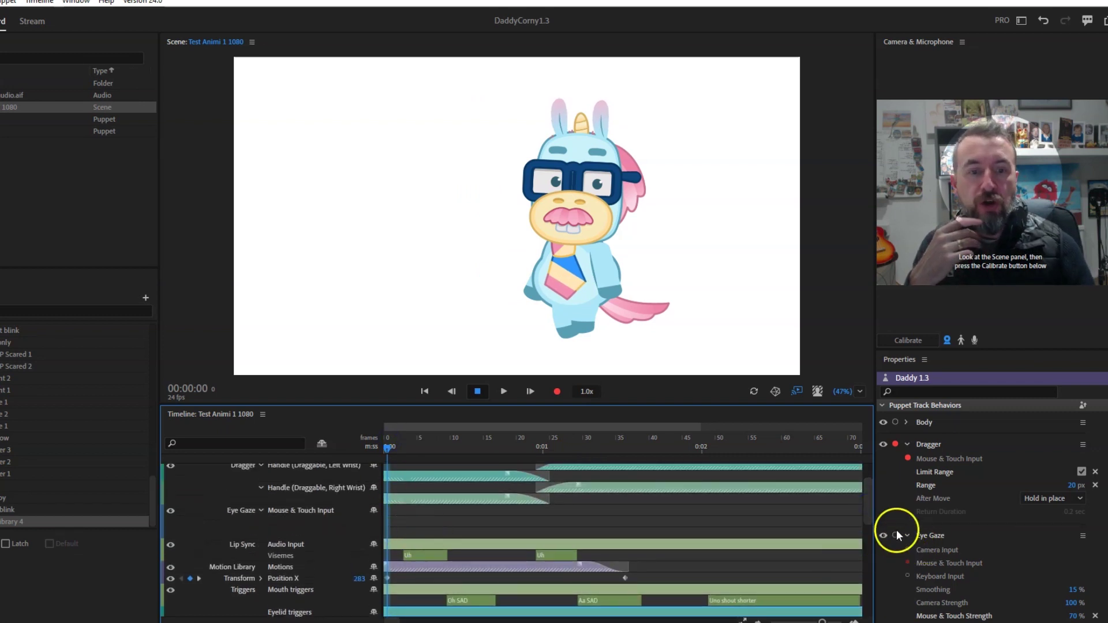
pyautogui.moveTo(867, 503); pyautogui.dragTo(861, 531)
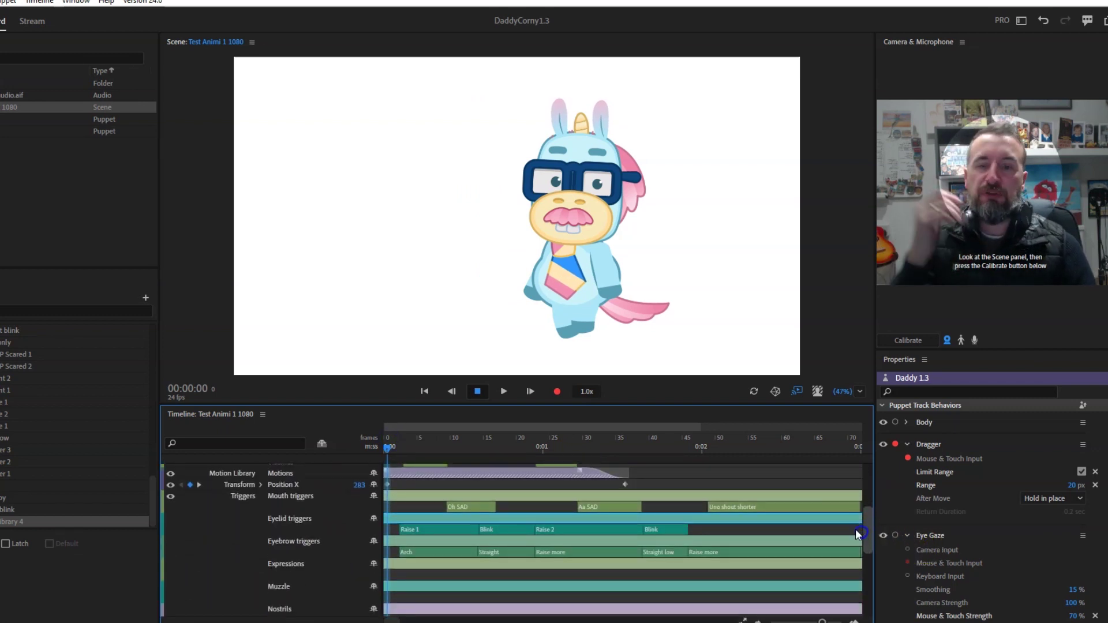
pyautogui.click(606, 453)
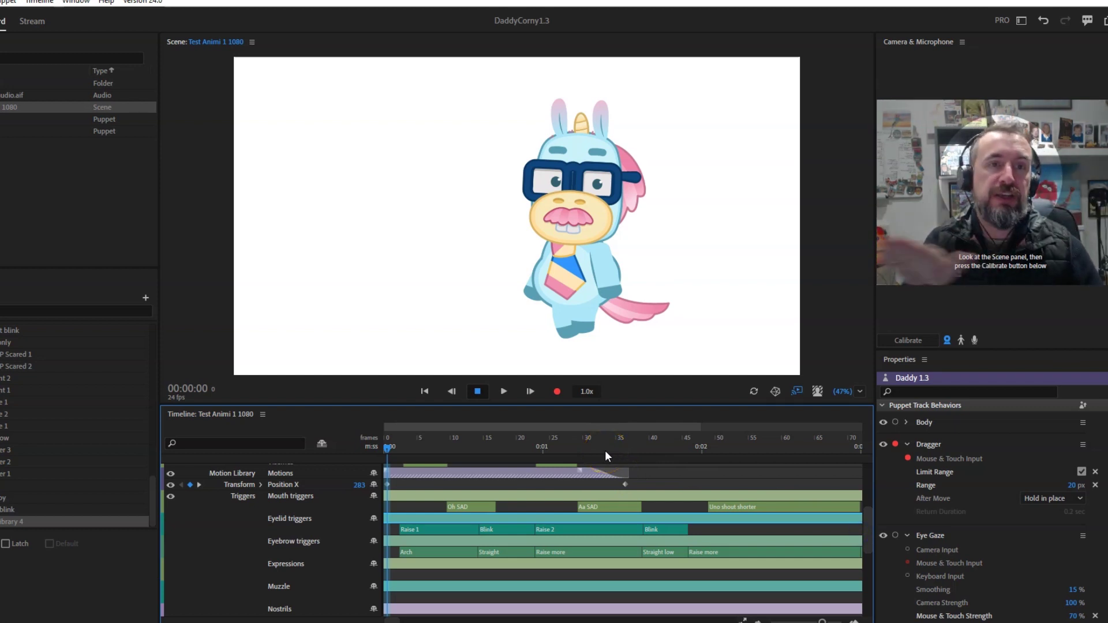
# Play the scene through about 13 seconds, stop it, and rewind to frame 0 with Home.
pyautogui.click(505, 392)
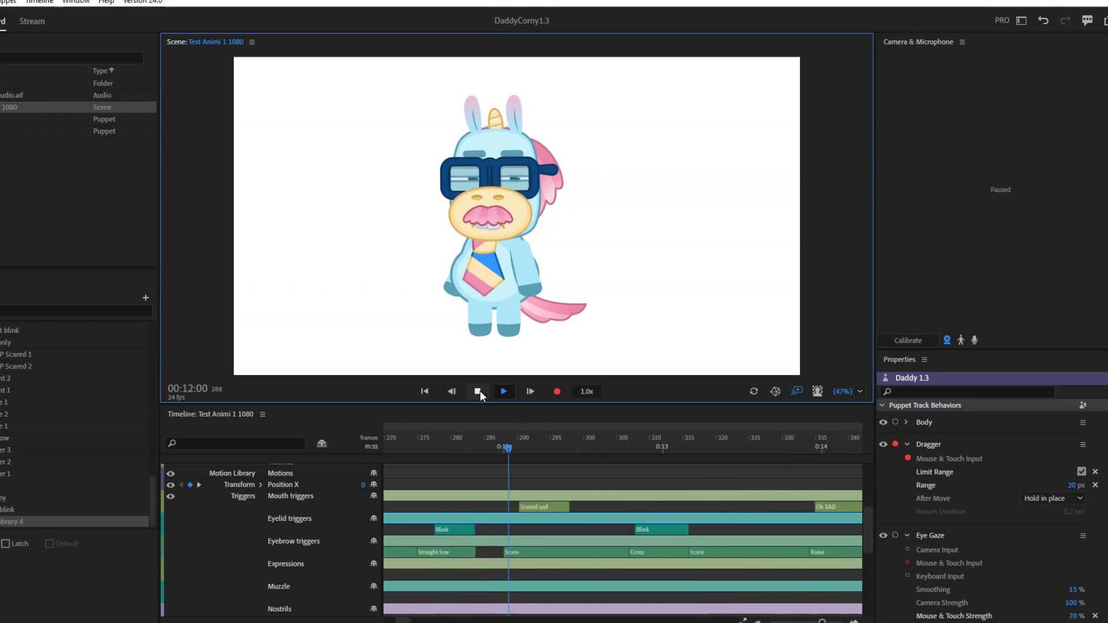
pyautogui.click(478, 391)
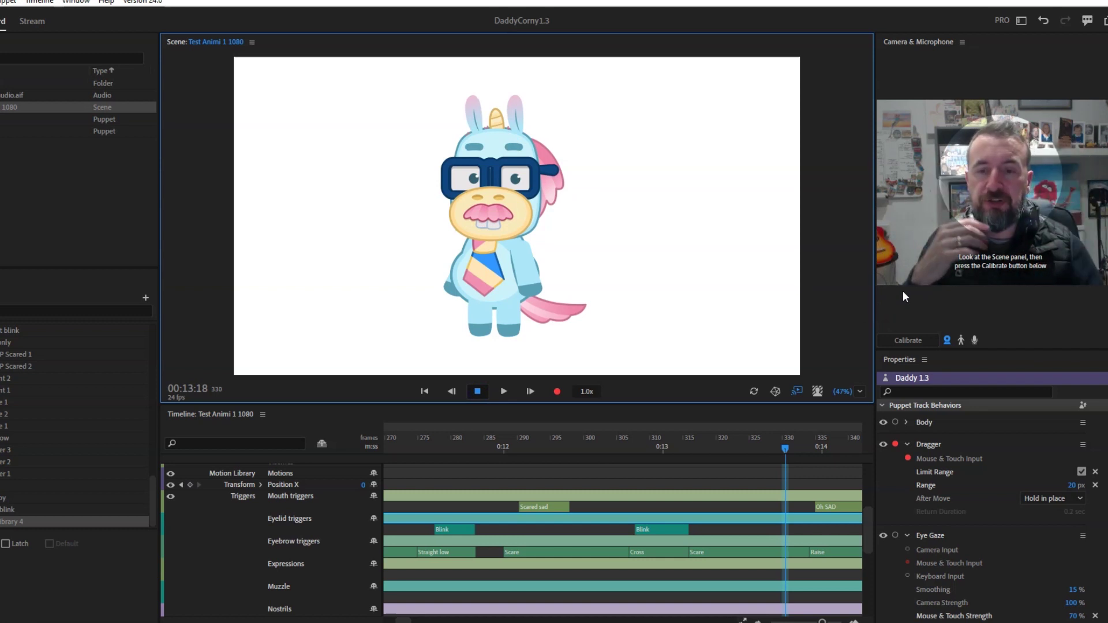
pyautogui.click(403, 621)
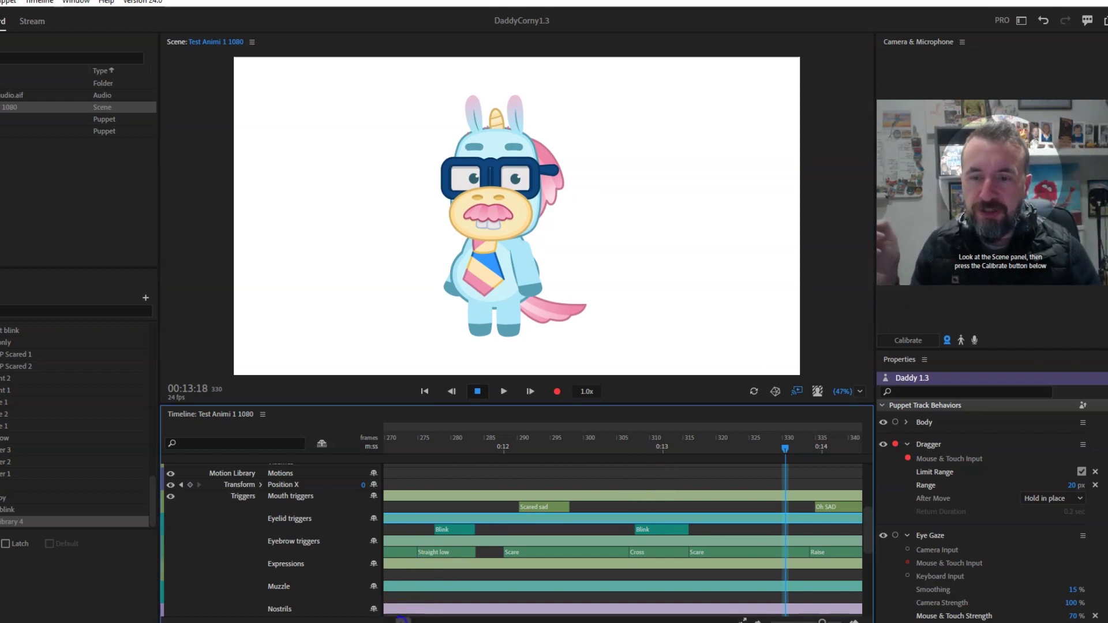
pyautogui.press('Home')
# Scrub the playhead from the start to preview the pose and scroll the timeline tracks.
pyautogui.click(390, 441)
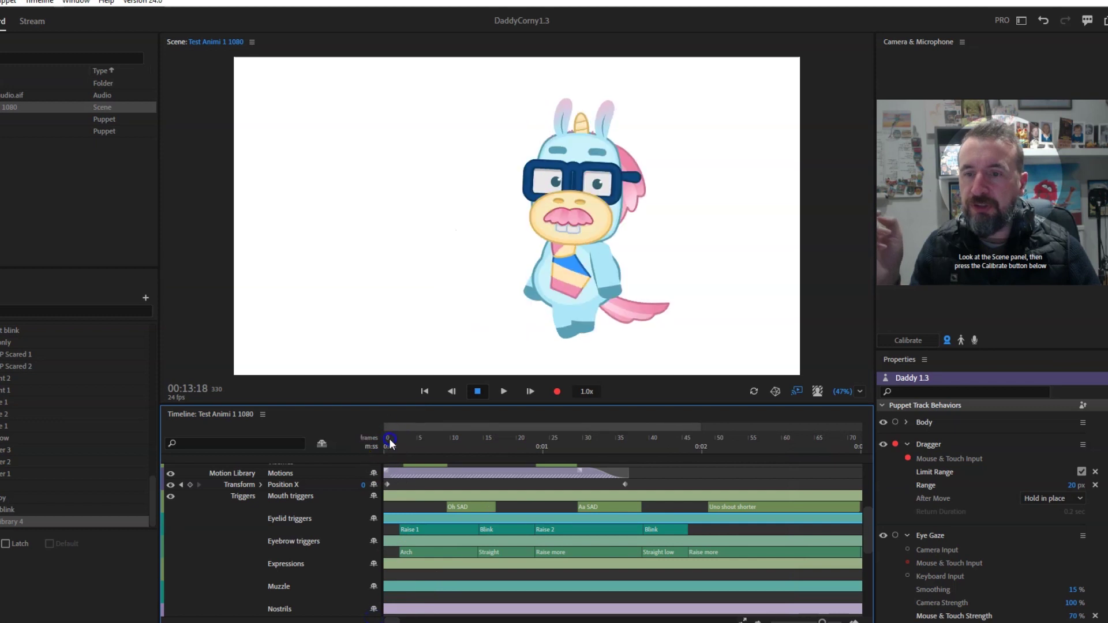
pyautogui.moveTo(390, 444); pyautogui.dragTo(536, 439)
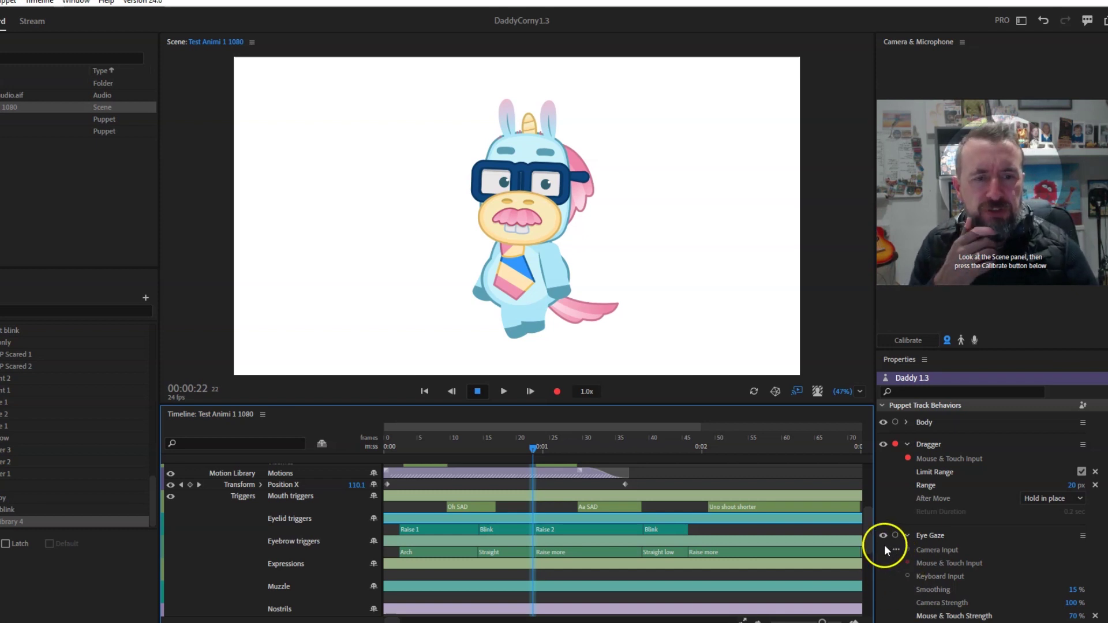
pyautogui.moveTo(868, 532); pyautogui.dragTo(880, 490)
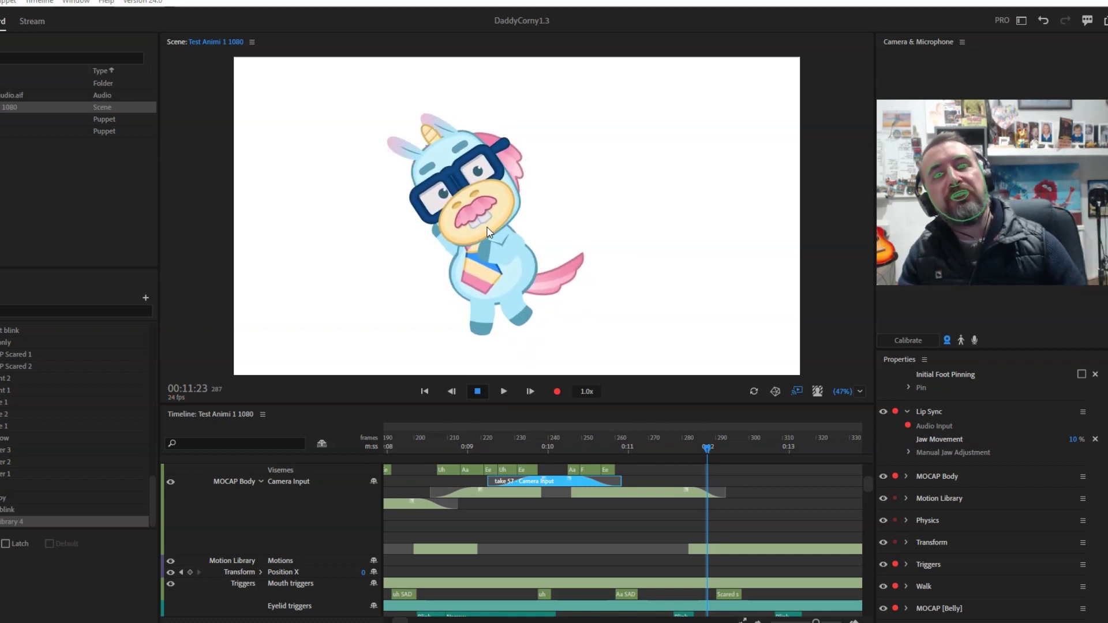
# Record a new performance as take 58 of the puppet's motion.
pyautogui.click(505, 231)
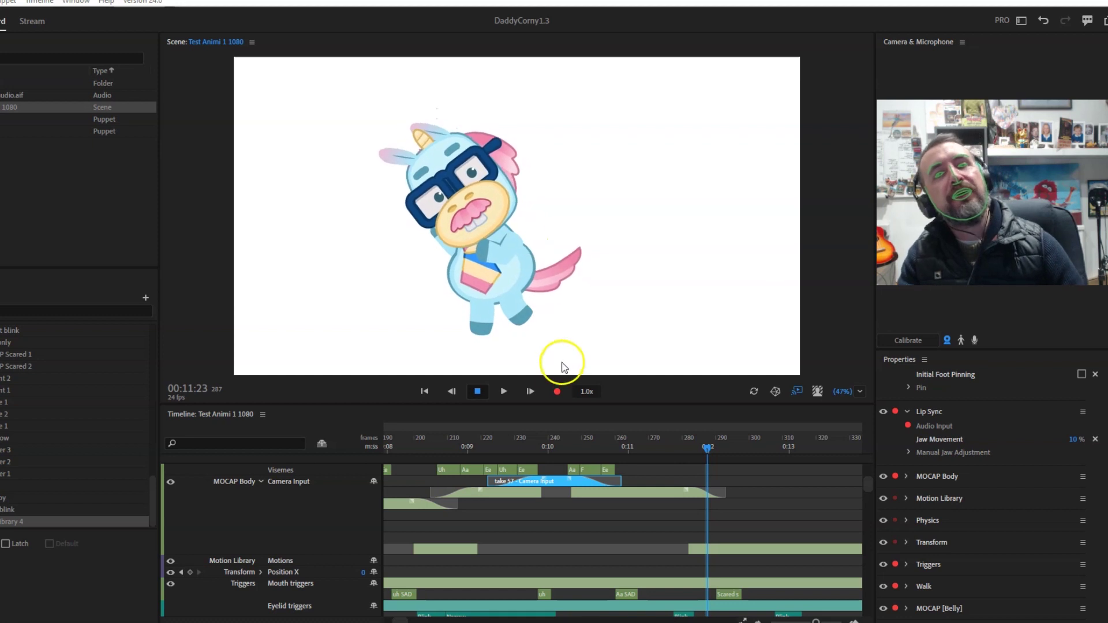
pyautogui.click(557, 392)
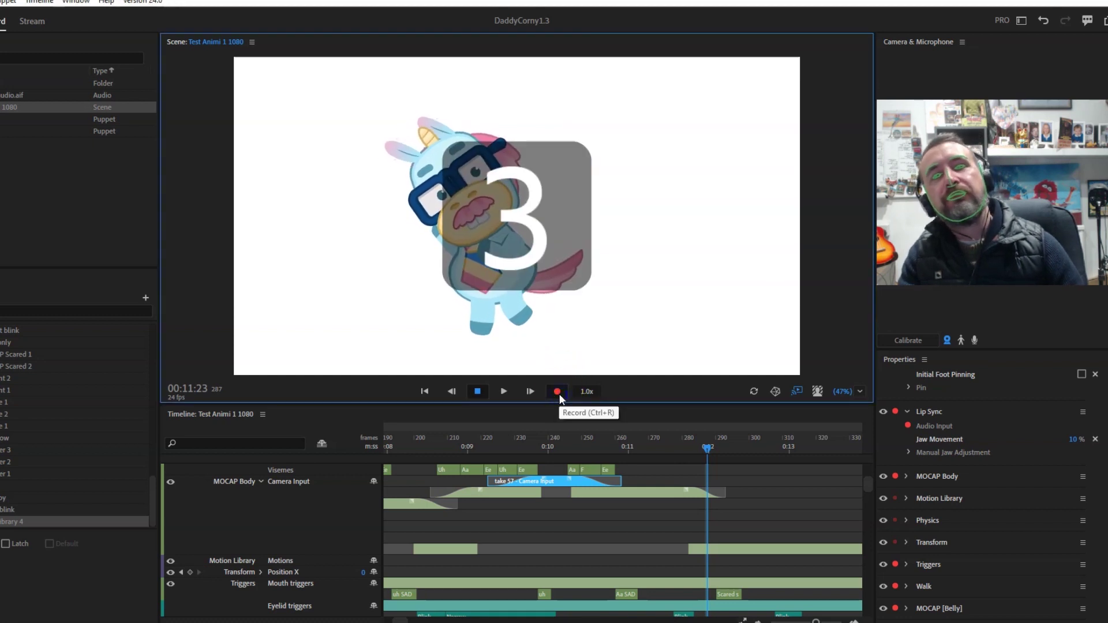
pyautogui.click(491, 391)
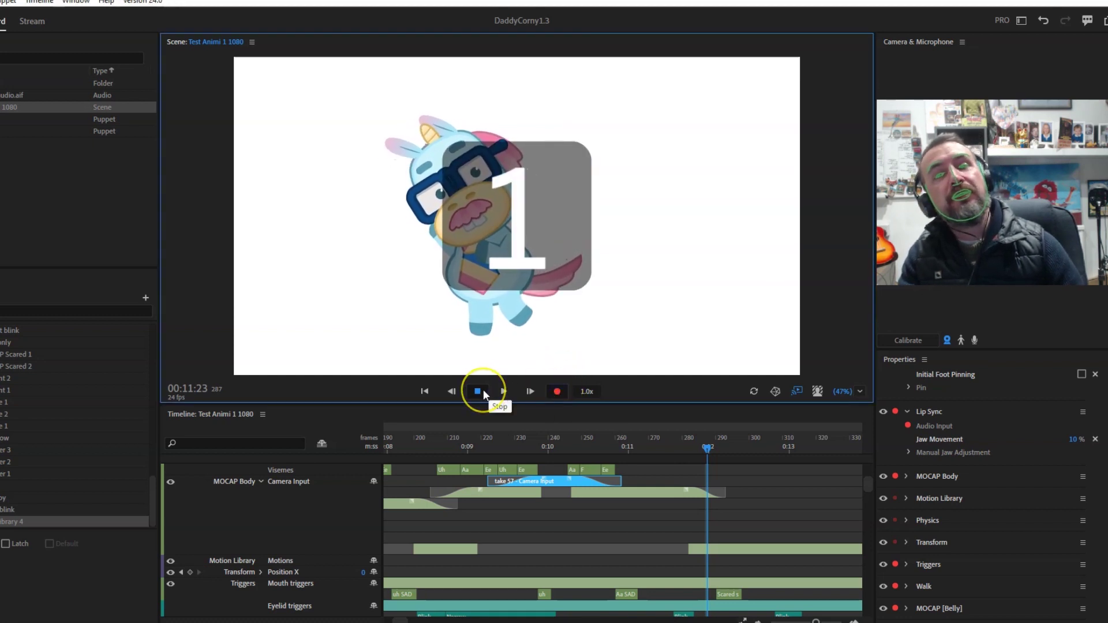
pyautogui.click(479, 391)
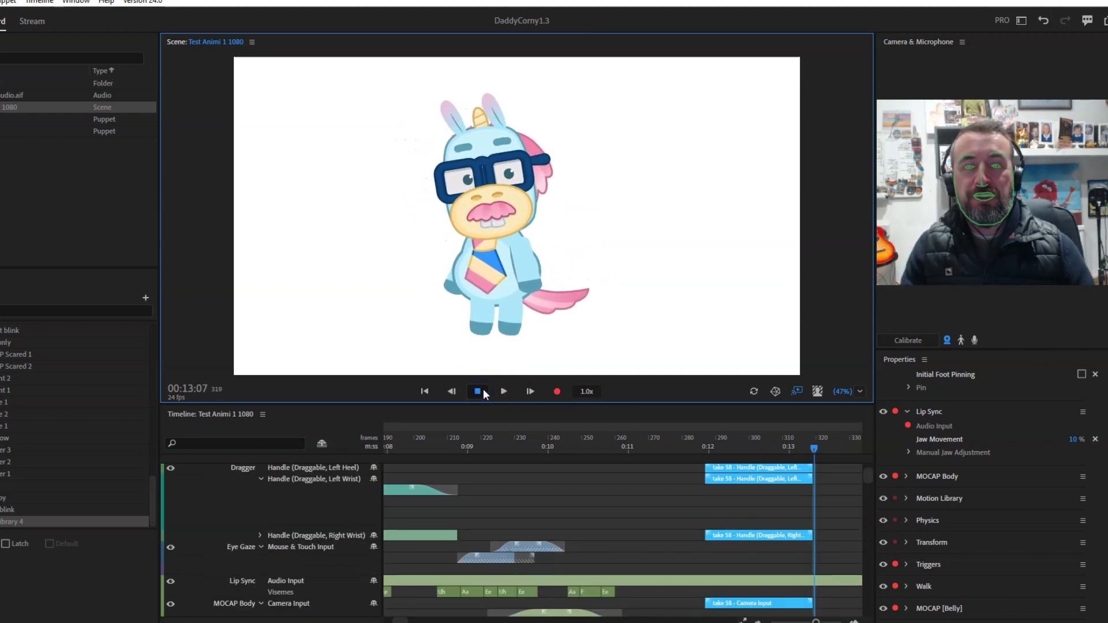
# Start take 58 slightly earlier, blend out its end, and replay it from 0:11:12.
pyautogui.moveTo(707, 468); pyautogui.dragTo(701, 469)
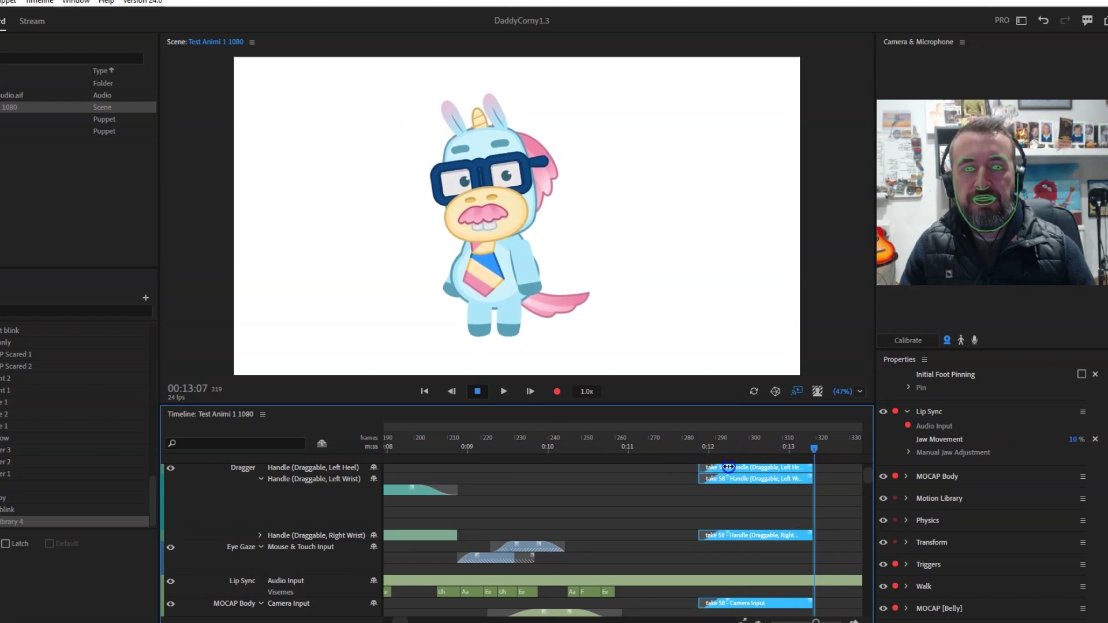
pyautogui.moveTo(811, 467); pyautogui.dragTo(804, 466)
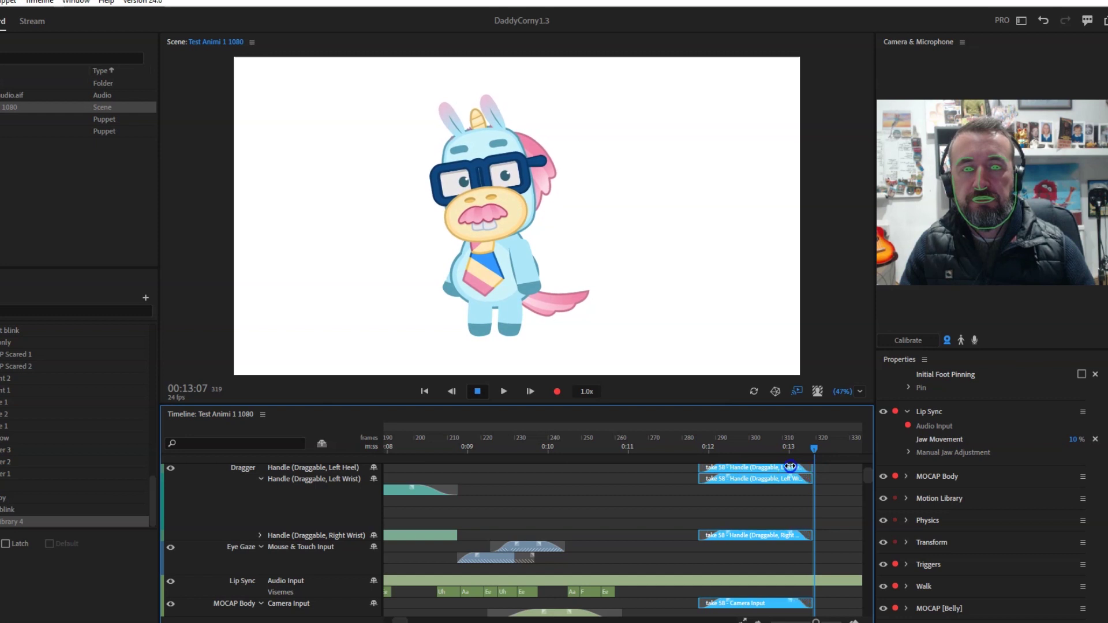
pyautogui.click(671, 449)
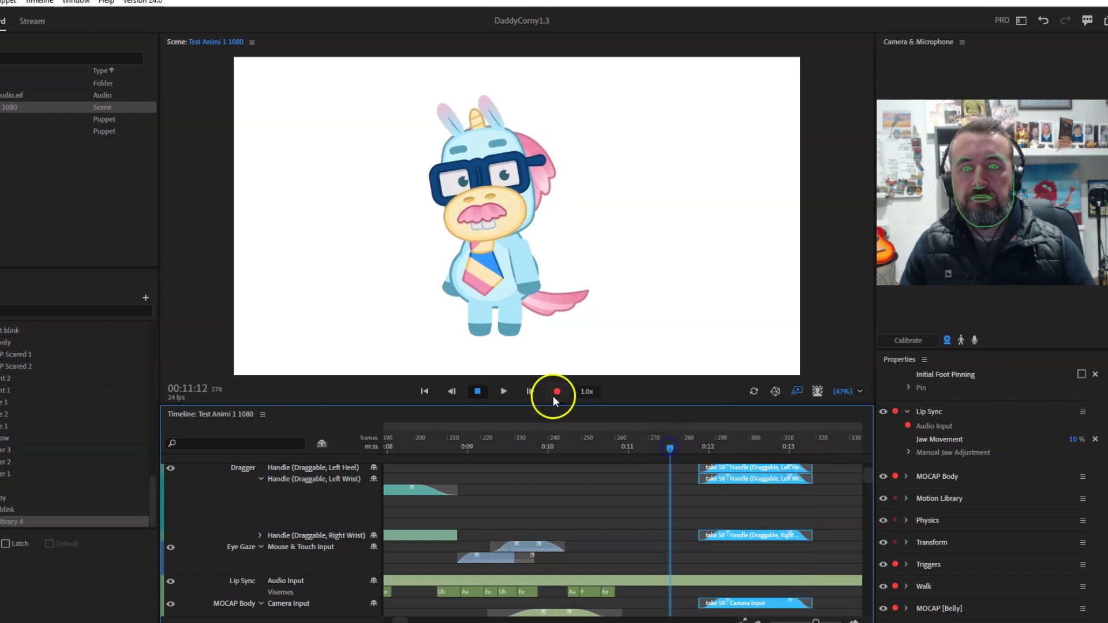
pyautogui.click(497, 391)
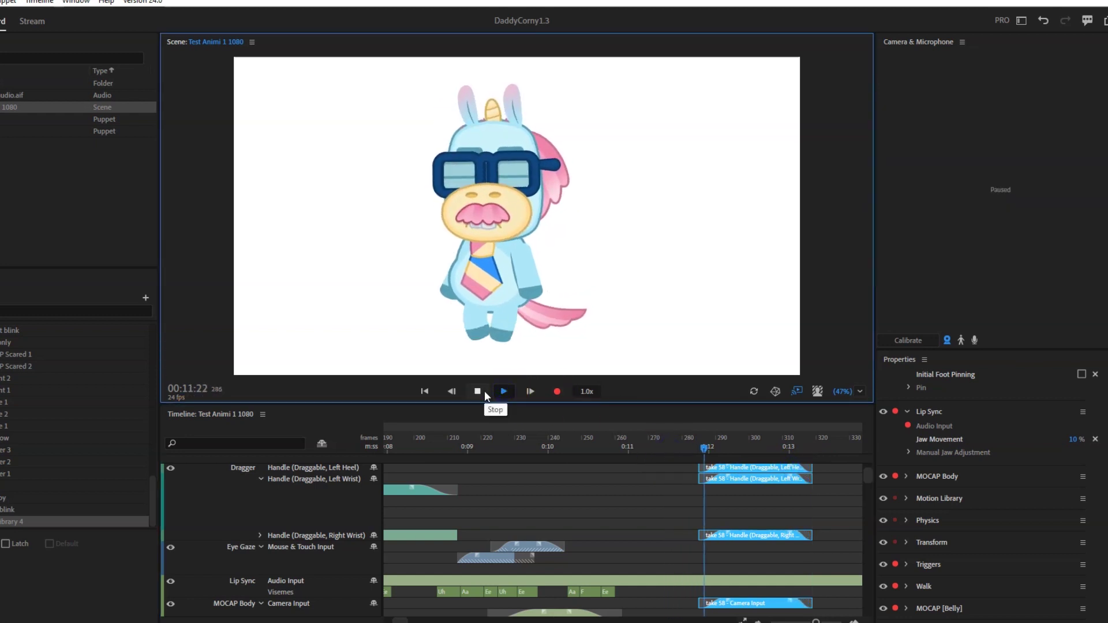
pyautogui.click(479, 391)
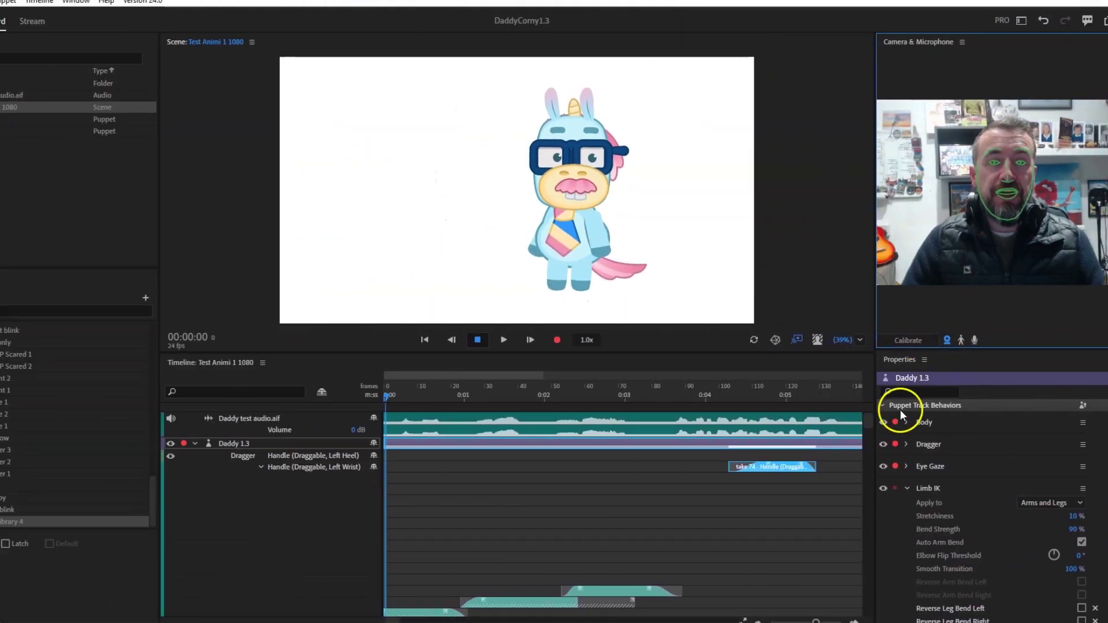
# Disarm the Body, Dragger, Eye Gaze and Limb IK behaviours, then scroll the timeline tracks.
pyautogui.click(895, 422)
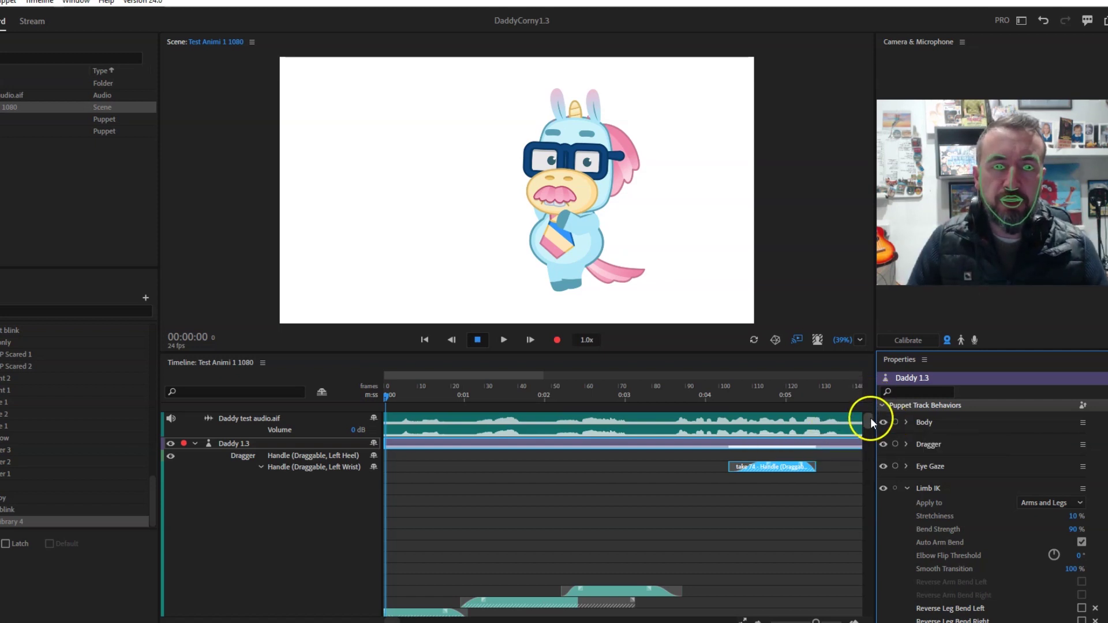
pyautogui.moveTo(871, 418); pyautogui.dragTo(871, 425)
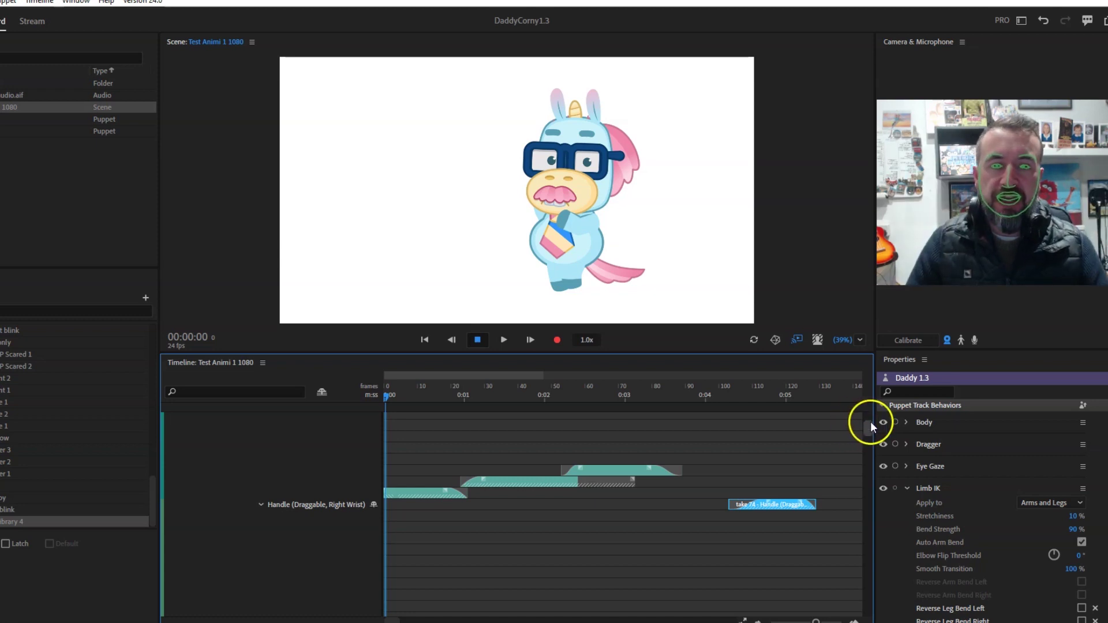
pyautogui.moveTo(870, 422); pyautogui.dragTo(871, 447)
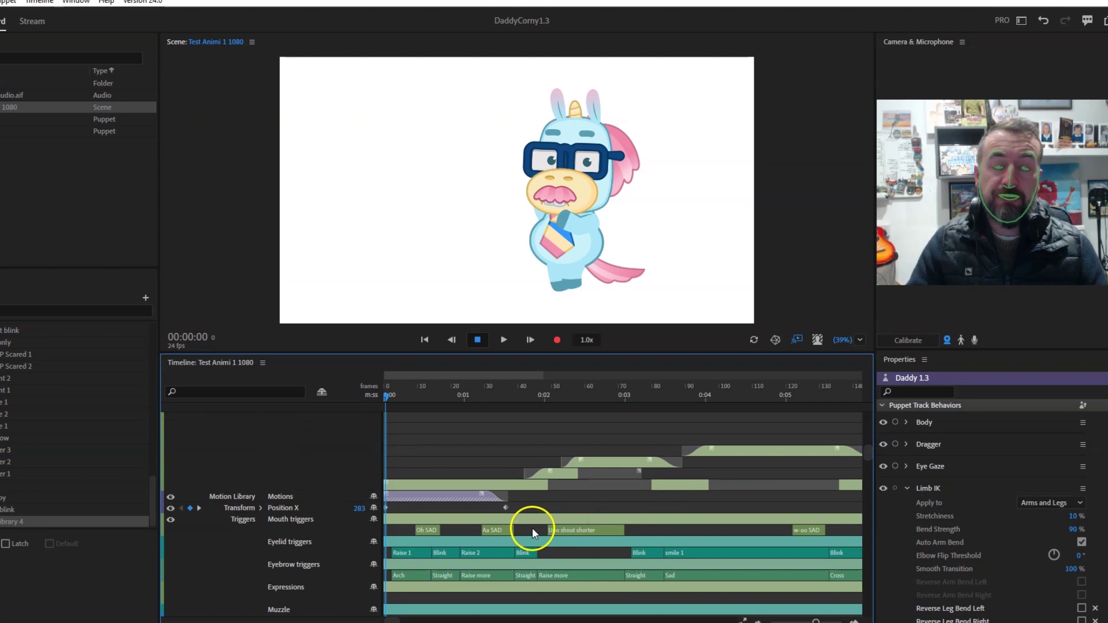
pyautogui.moveTo(863, 452); pyautogui.dragTo(869, 396)
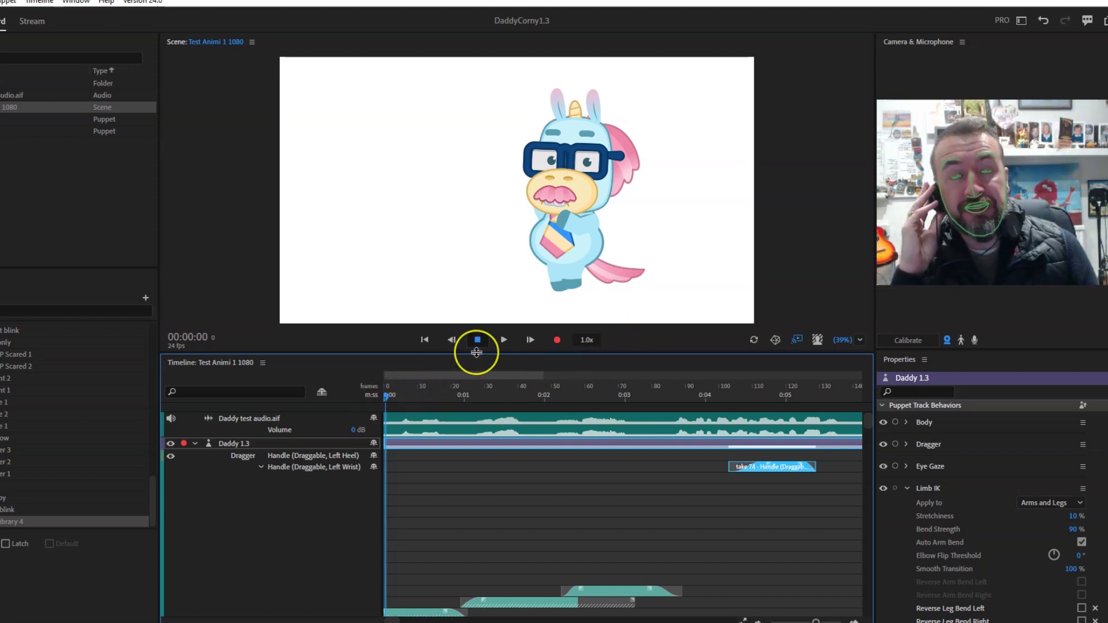
# Play the scene from the beginning, stopping near the 24-second mark.
pyautogui.click(504, 344)
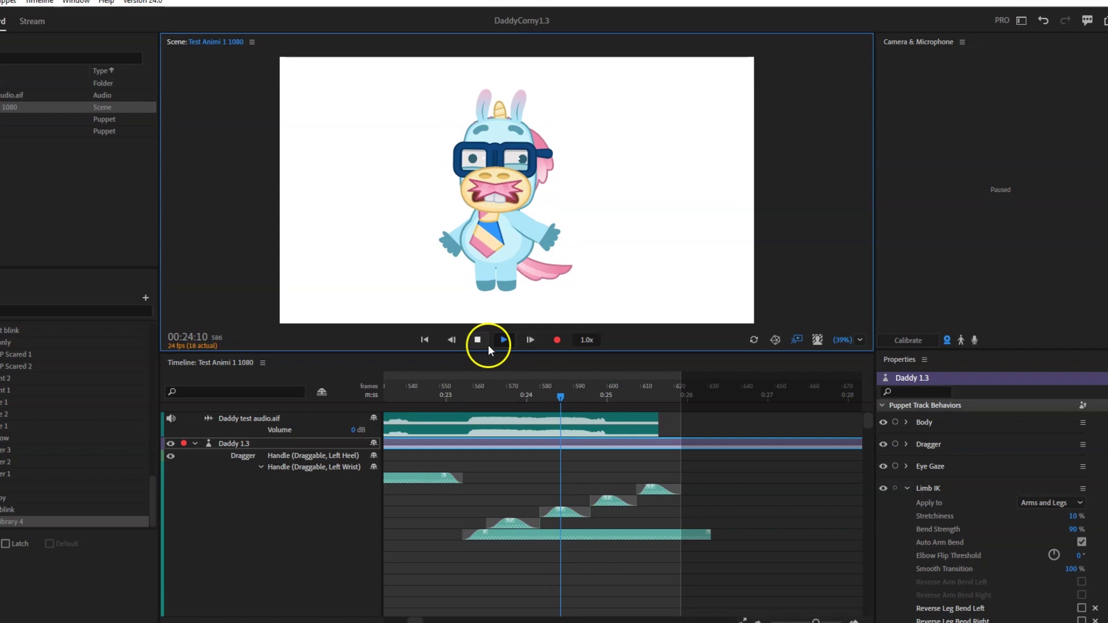
pyautogui.click(478, 340)
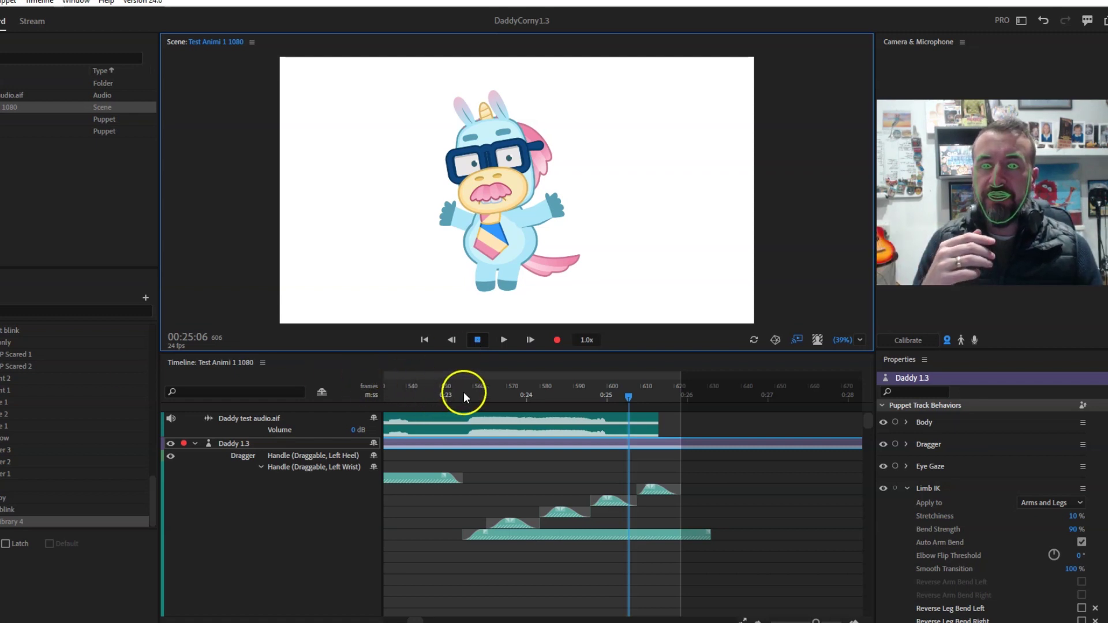
# Scrub through the animation's last seconds, then return the playhead to 00:19:10 (frame 466).
pyautogui.moveTo(464, 393); pyautogui.dragTo(601, 384)
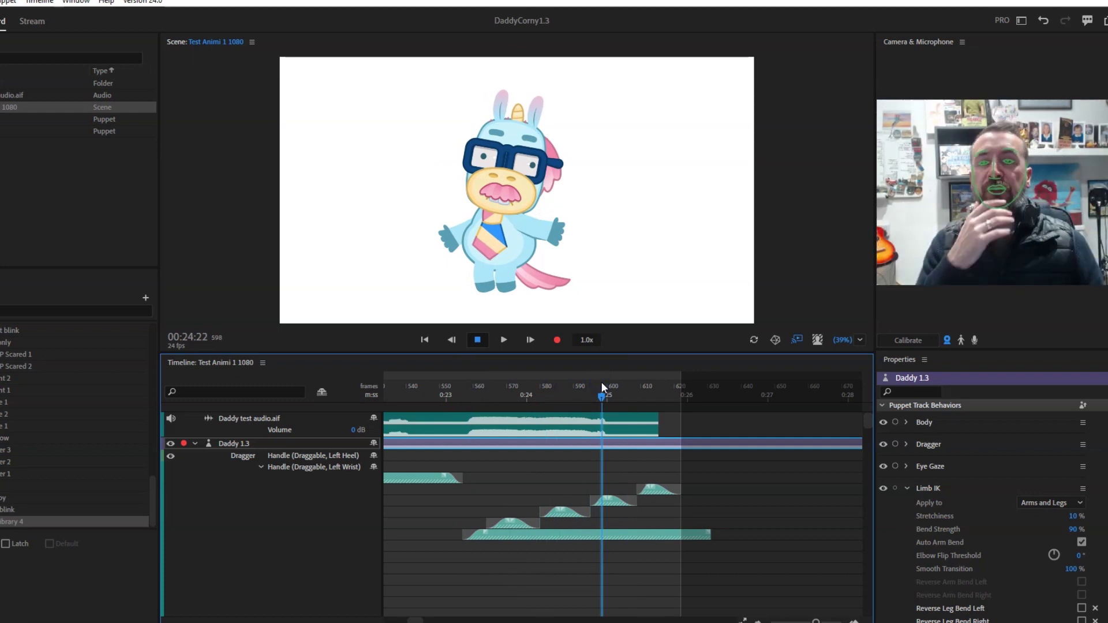
pyautogui.click(515, 315)
pyautogui.click(321, 394)
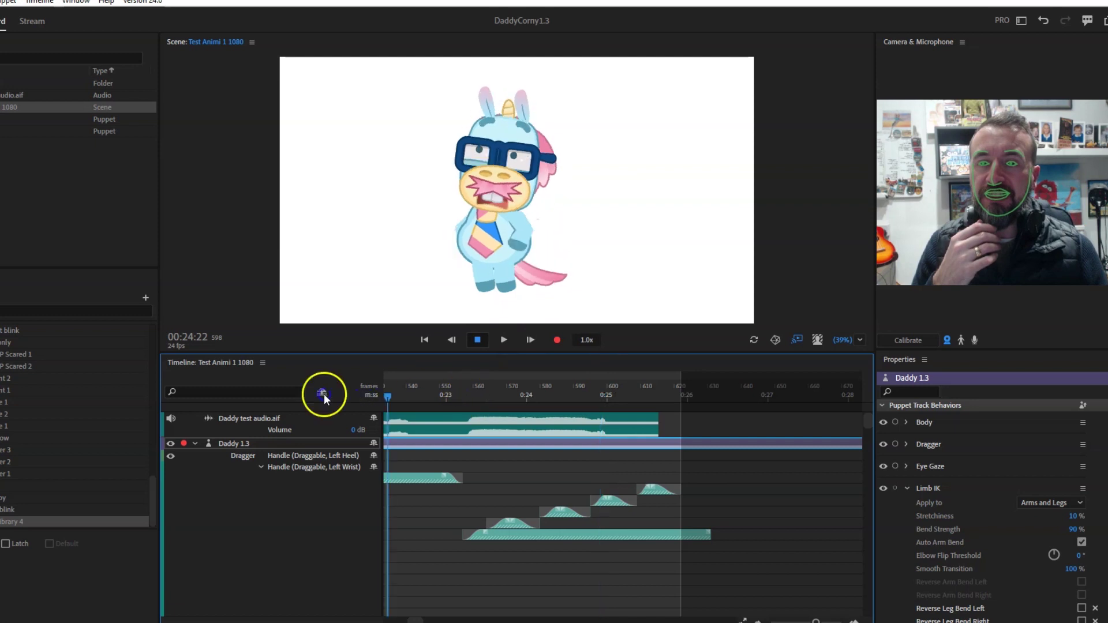
pyautogui.click(476, 395)
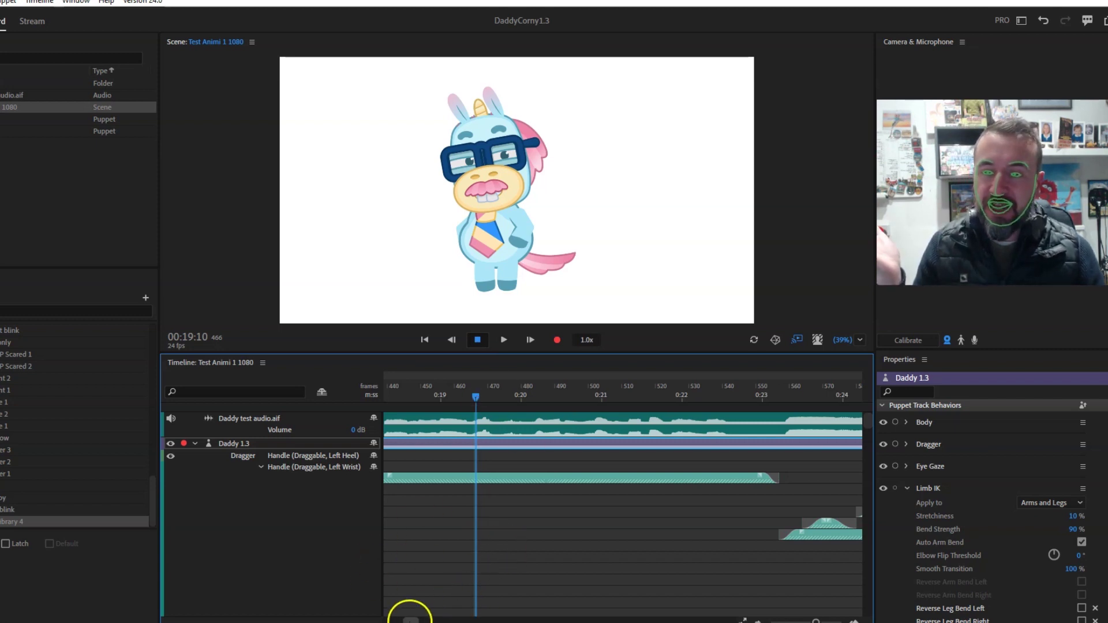
pyautogui.moveTo(411, 621); pyautogui.dragTo(391, 620)
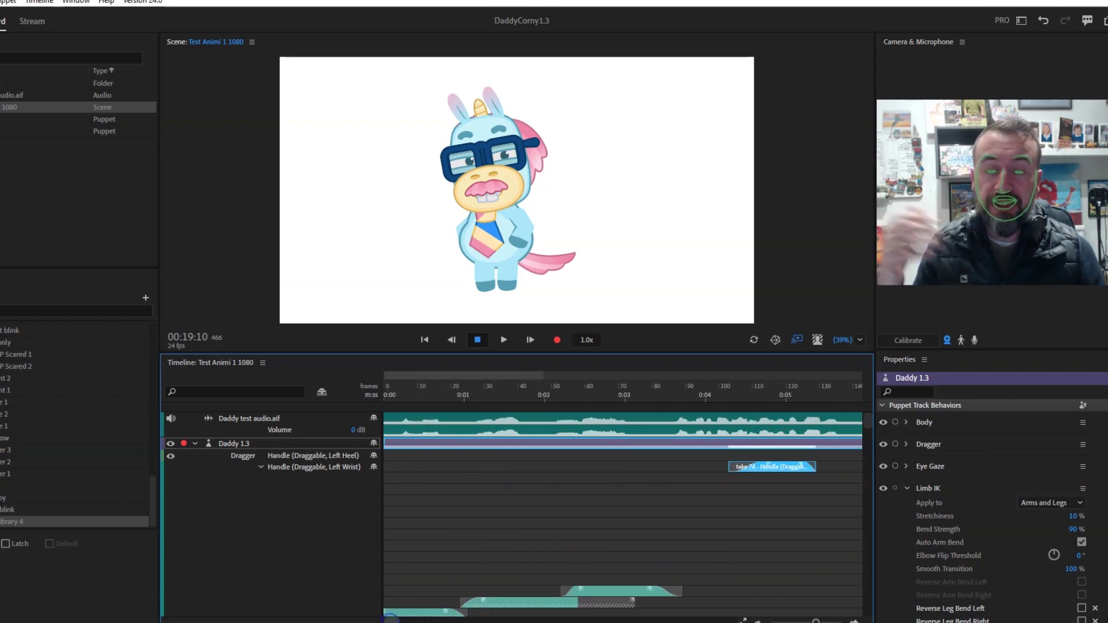